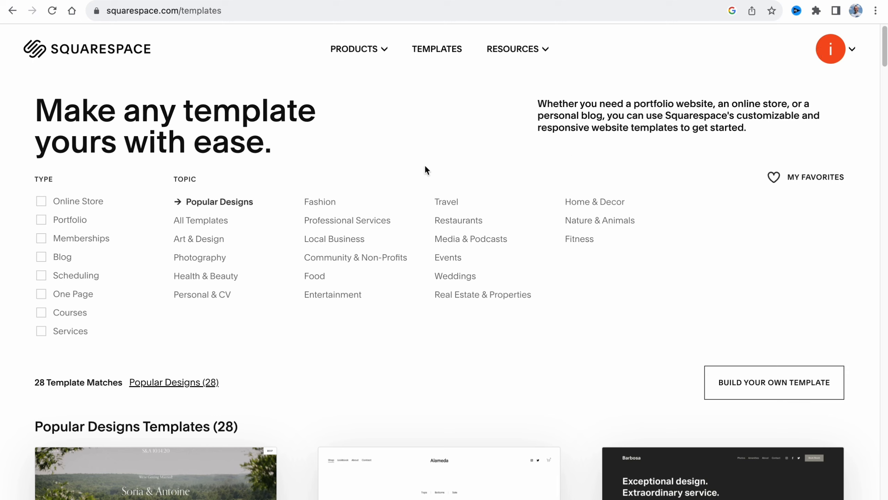
Filter the website templates by the Courses type and browse the matching designs
click(41, 313)
scroll(403, 368, down, 9)
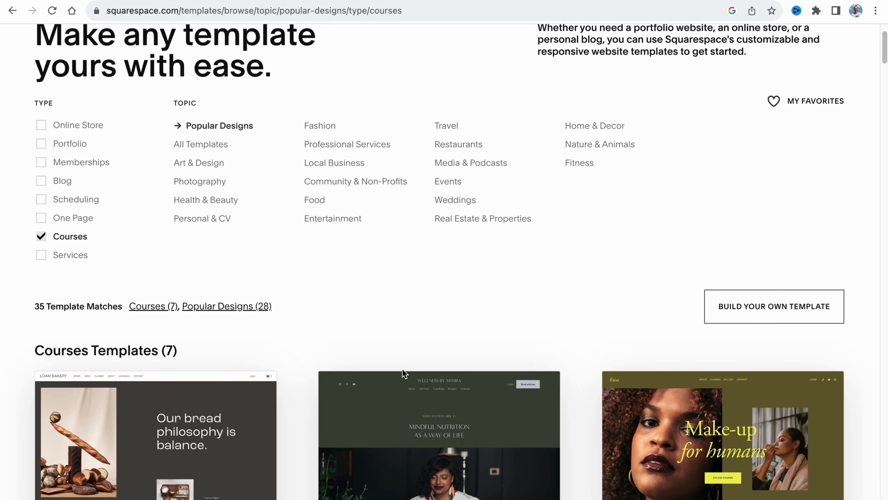
scroll(227, 286, down, 15)
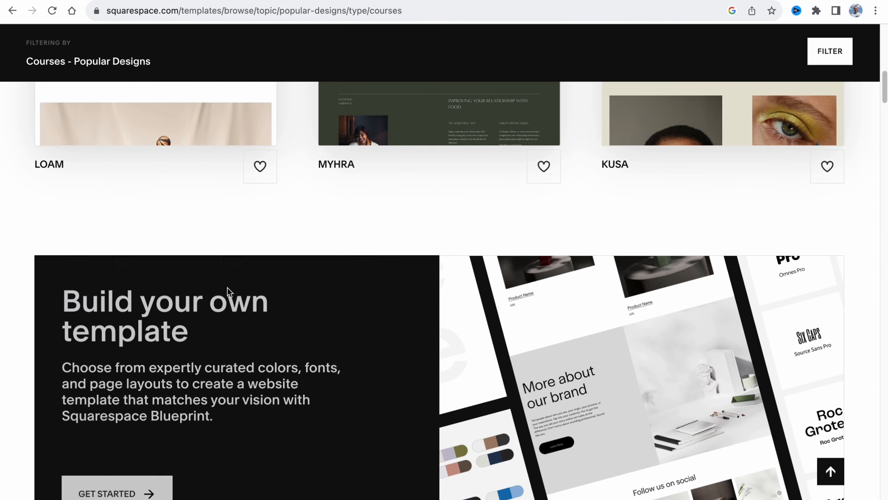
scroll(228, 287, down, 7)
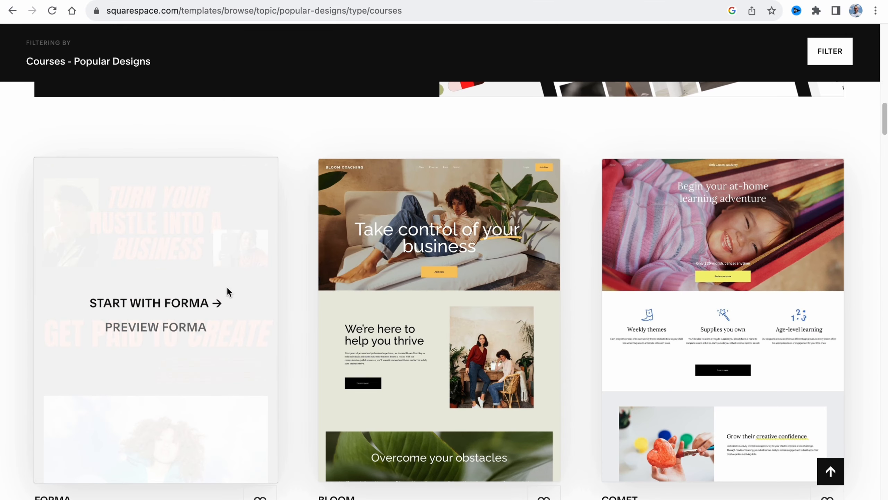
scroll(226, 288, up, 18)
scroll(227, 291, up, 4)
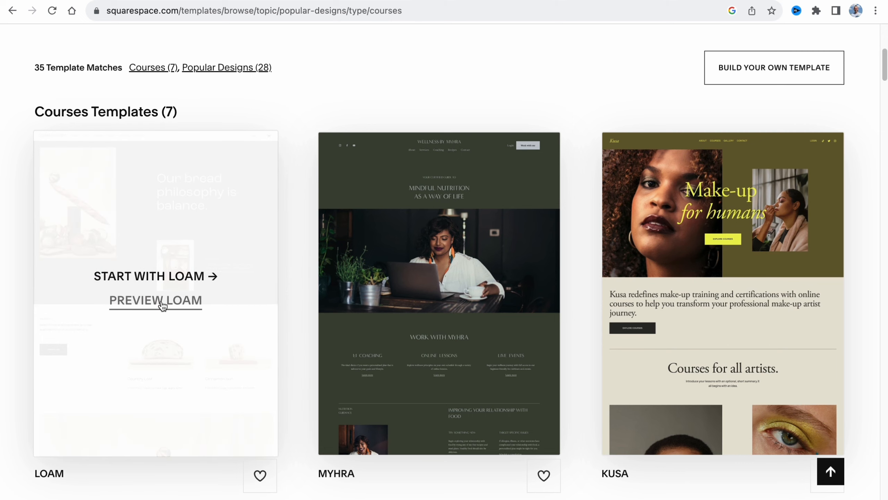
Preview the Loam template in its tablet and mobile layouts
click(157, 302)
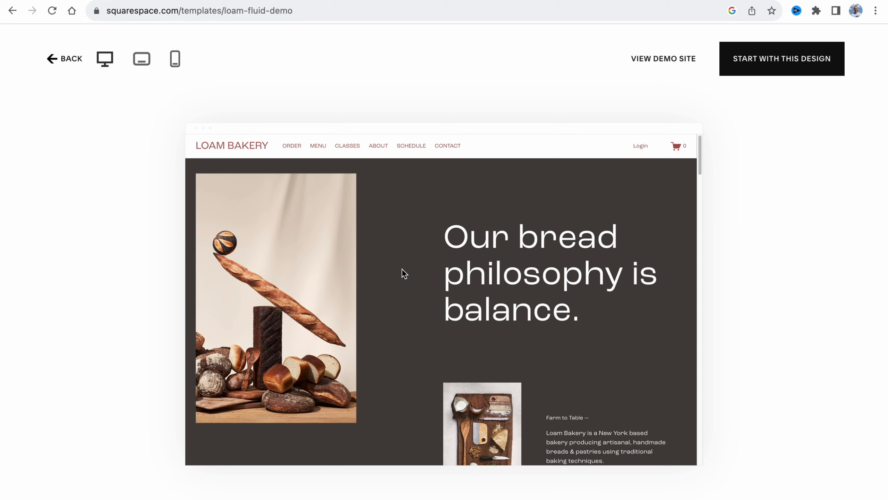
click(142, 59)
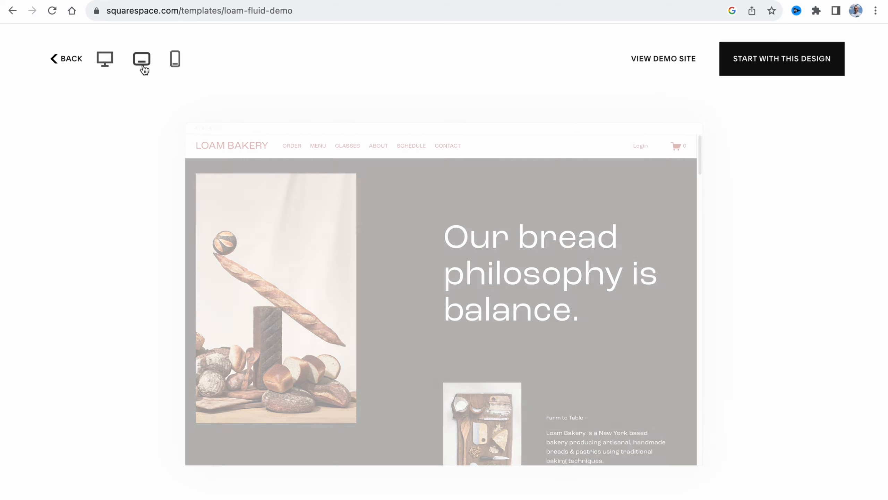
click(175, 60)
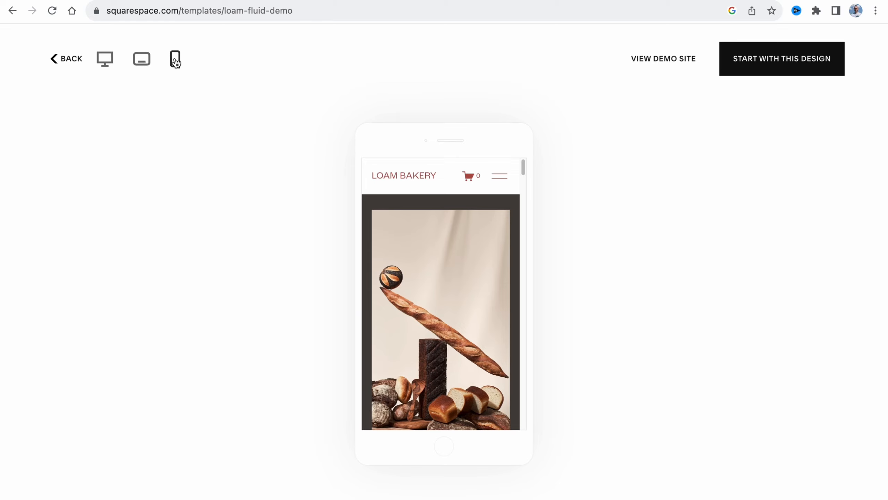
Create a site from the Loam design titled "Courses" and go through the welcome introduction to its end
click(820, 60)
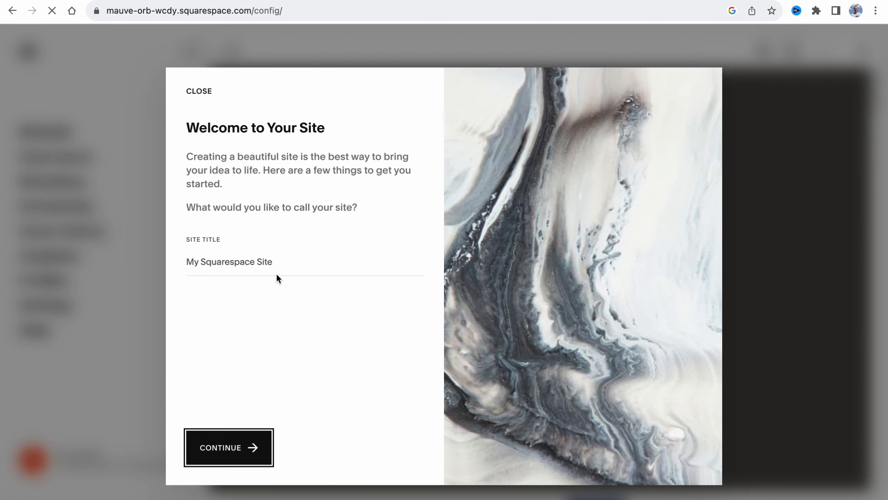
click(291, 262)
text(Courses)
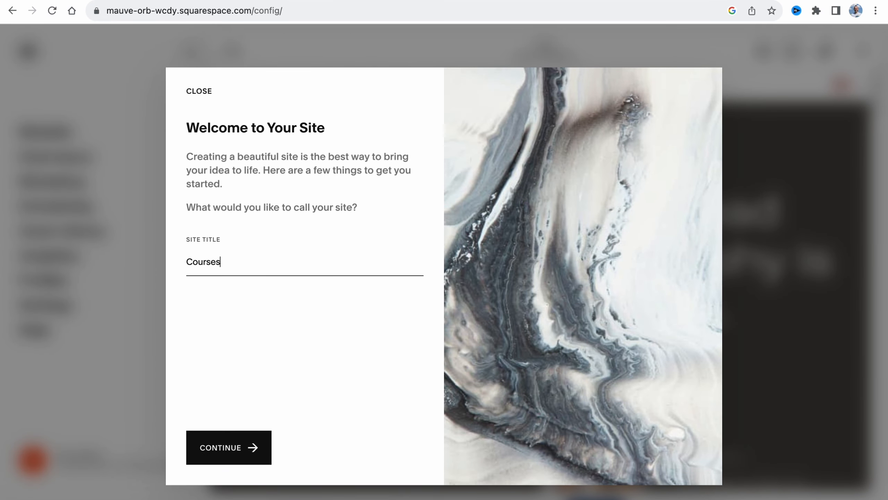
click(228, 446)
click(376, 451)
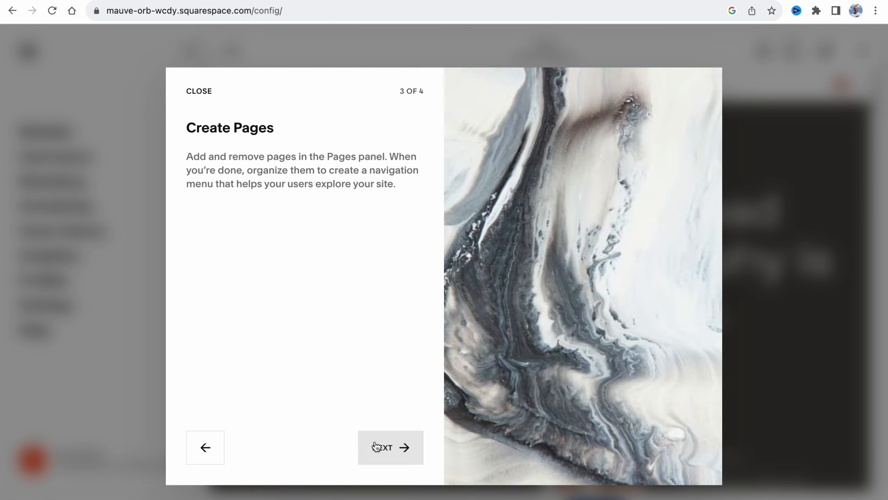
click(377, 451)
click(379, 449)
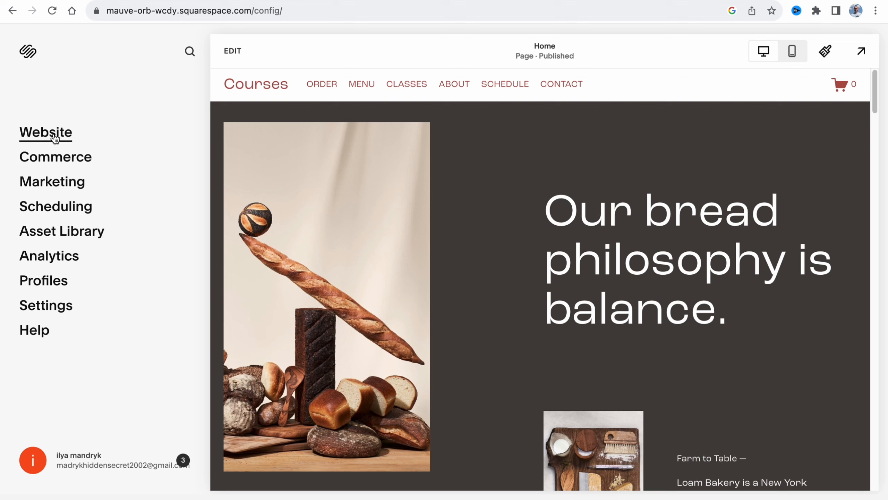
Open the course content of the paywalled COURSES page among the website's unlinked pages
click(55, 139)
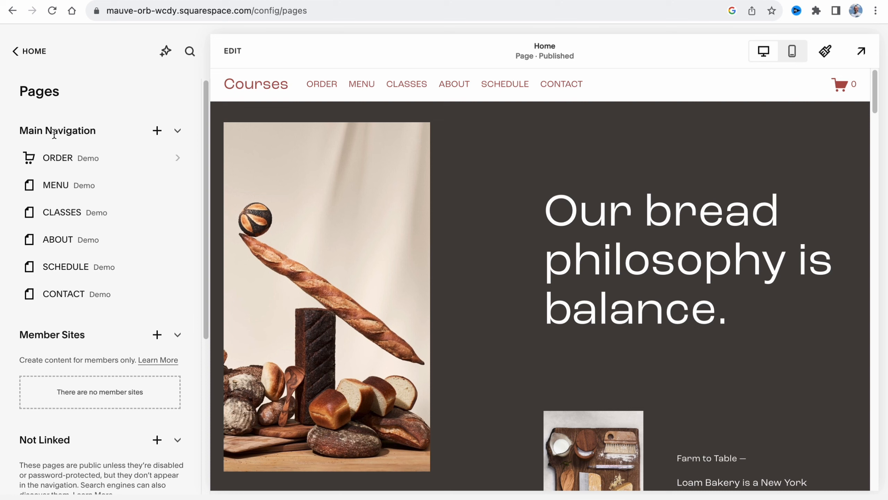
scroll(92, 287, down, 4)
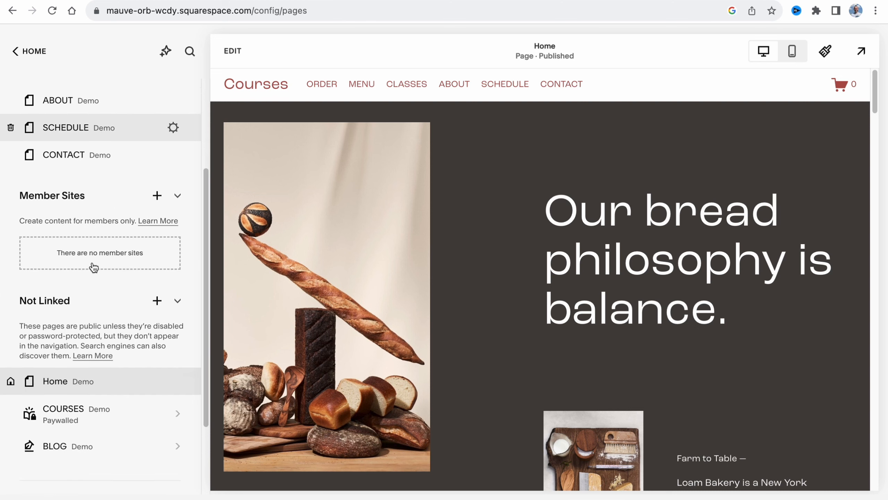
scroll(95, 269, down, 1)
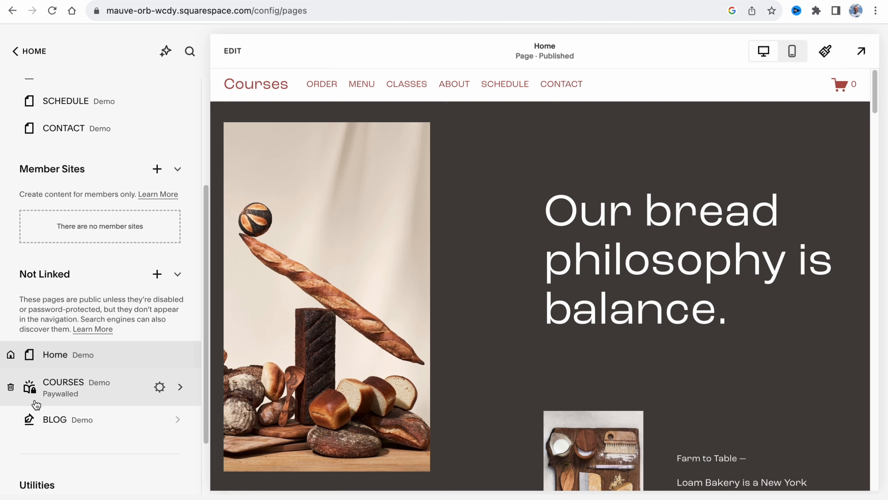
click(59, 388)
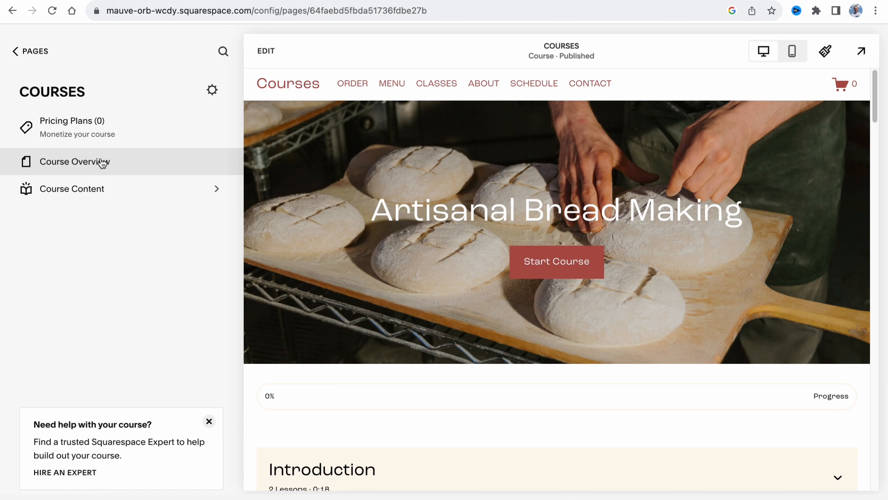
click(90, 197)
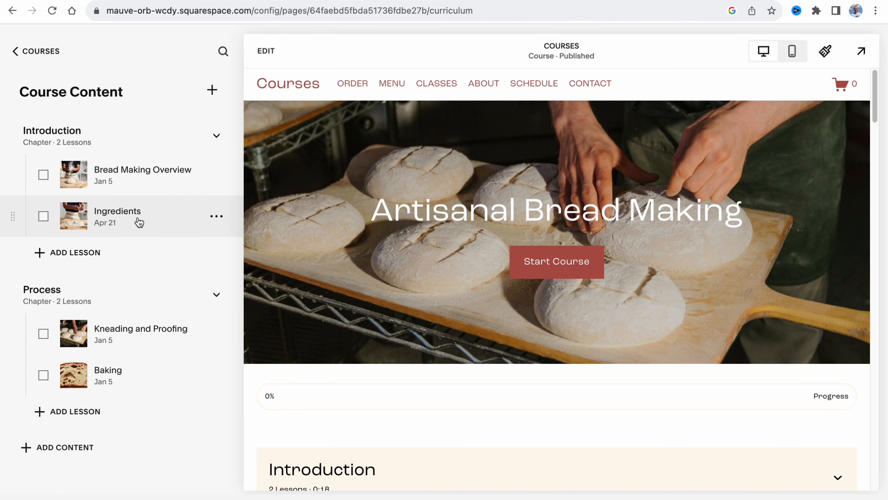
click(212, 89)
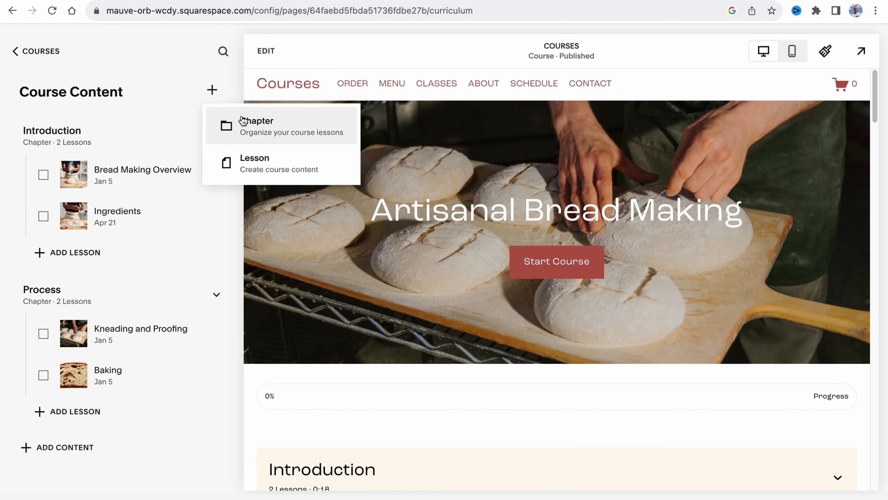
click(233, 85)
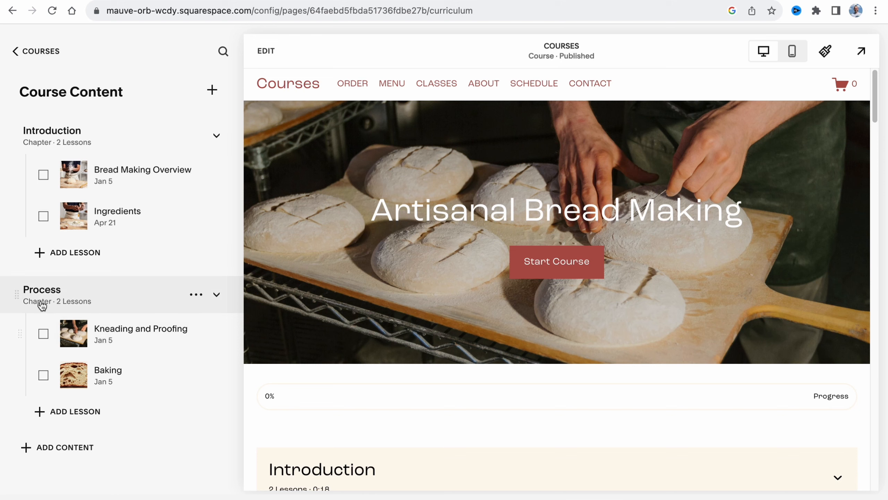
Delete the demo chapters Process and Introduction together with their lessons
click(196, 294)
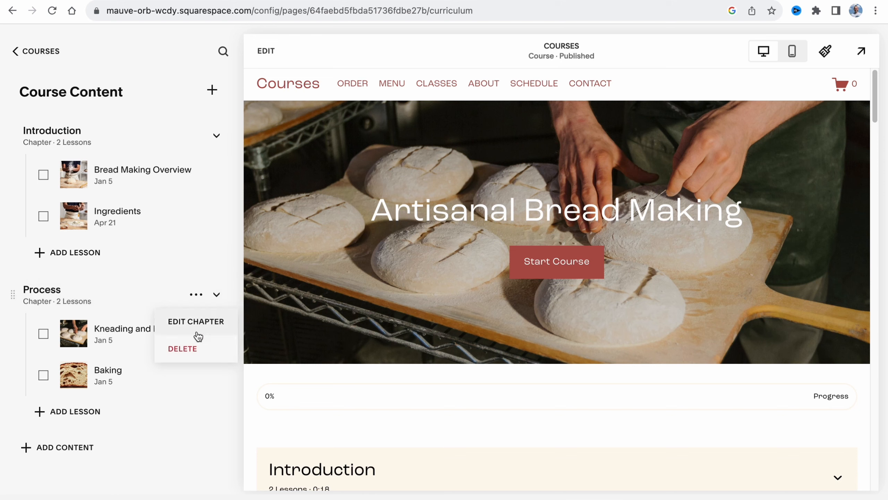
click(183, 349)
click(515, 307)
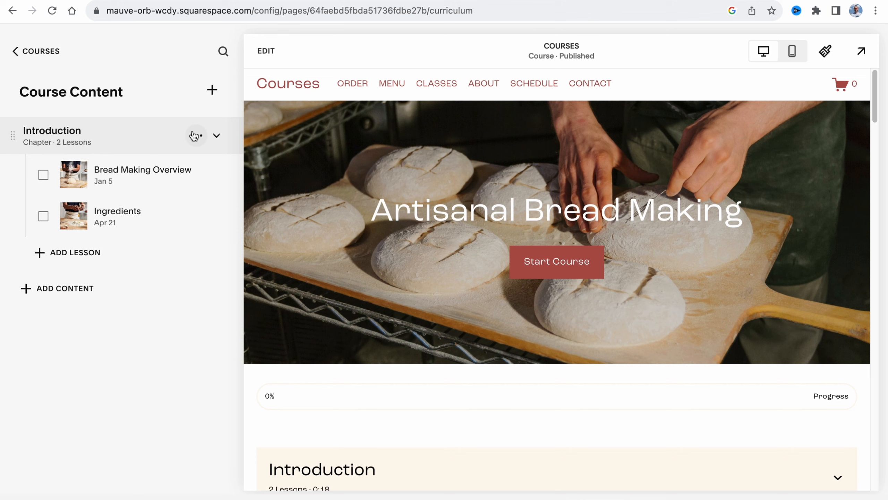
click(196, 135)
click(182, 190)
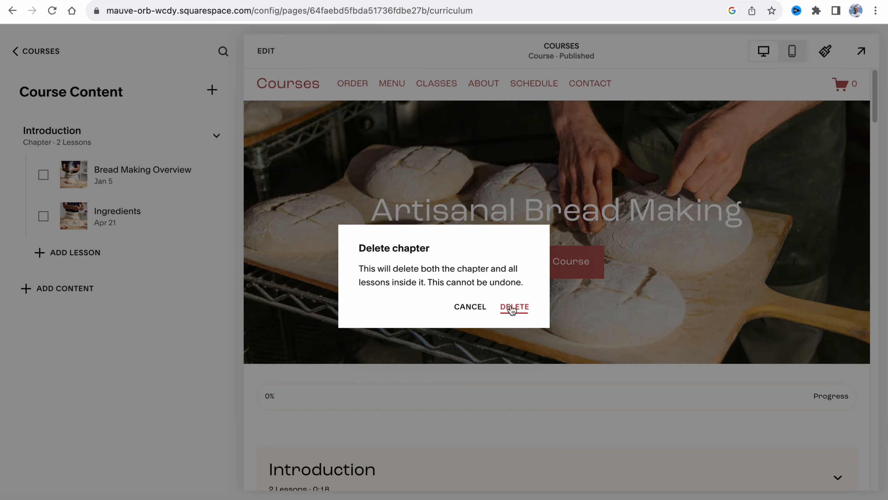
key(Return)
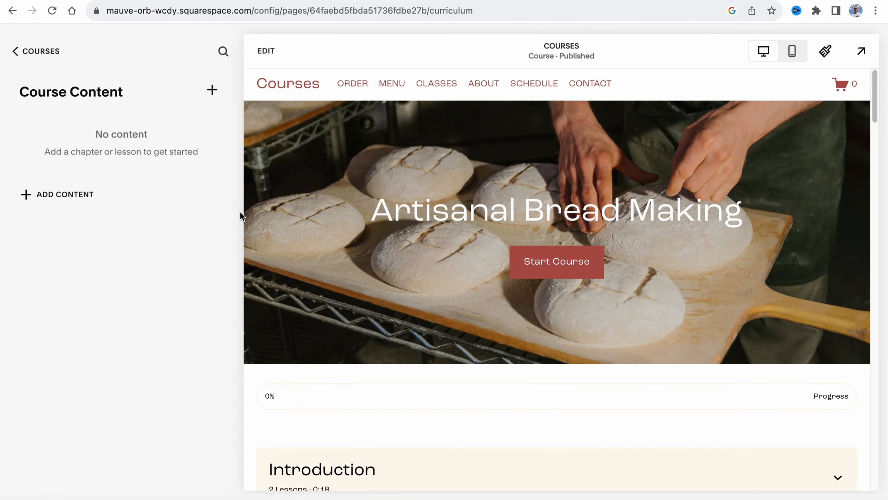
Add a chapter titled "Start" to the course content
click(213, 90)
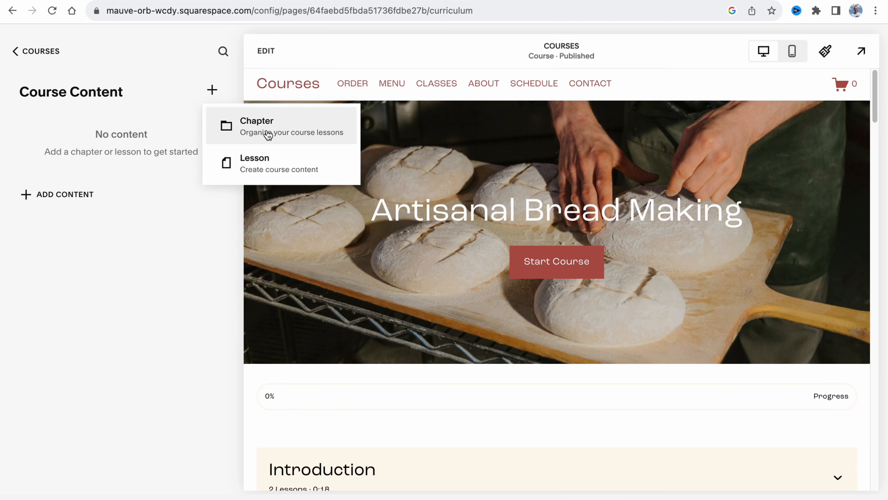
click(269, 135)
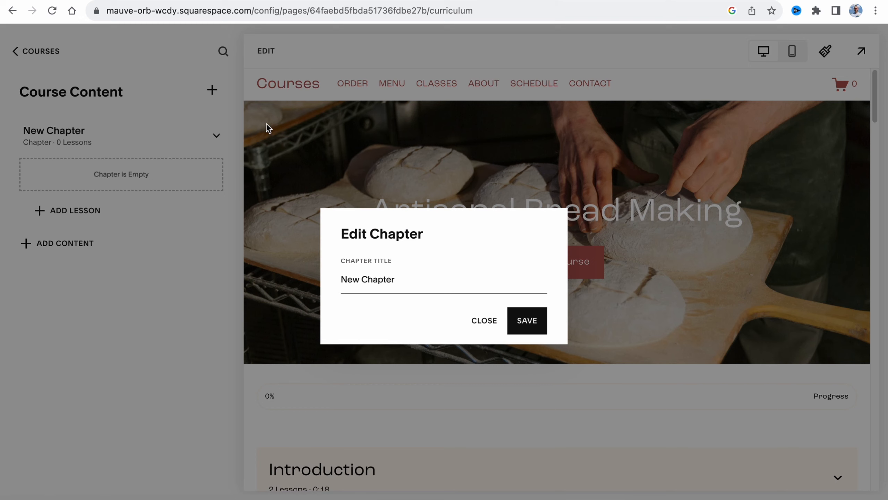
triple_click(406, 278)
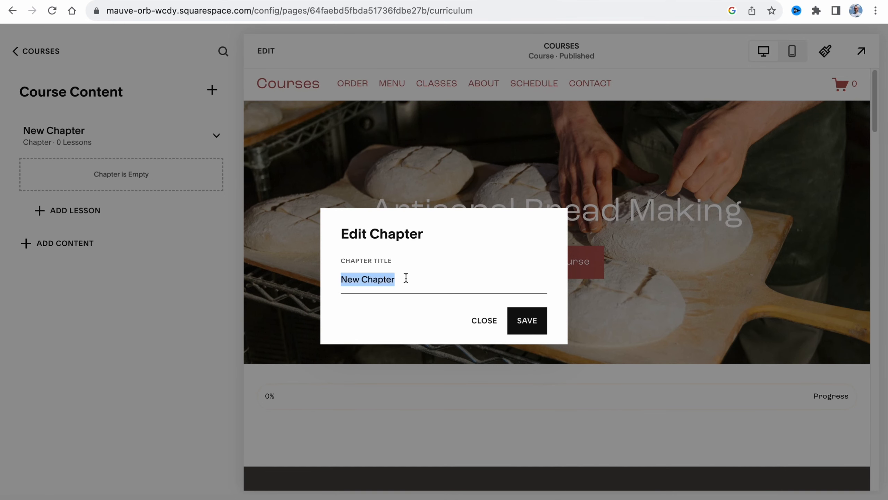
text(Star)
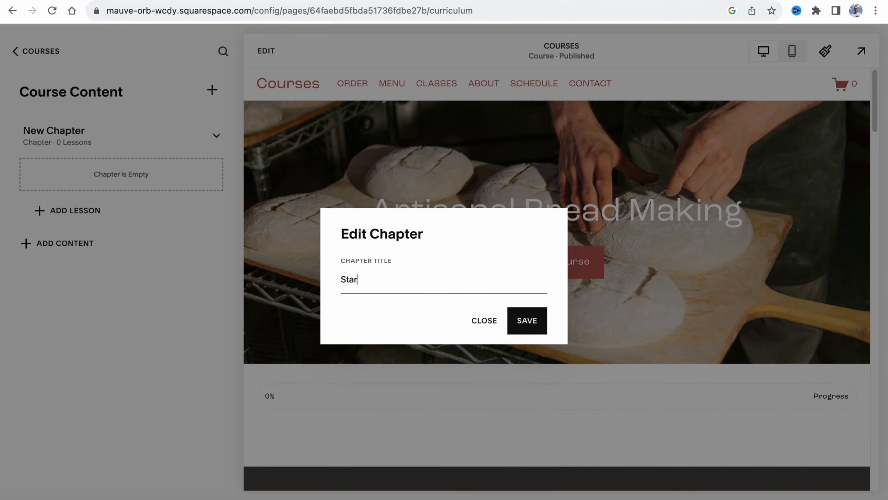
text(t)
click(519, 327)
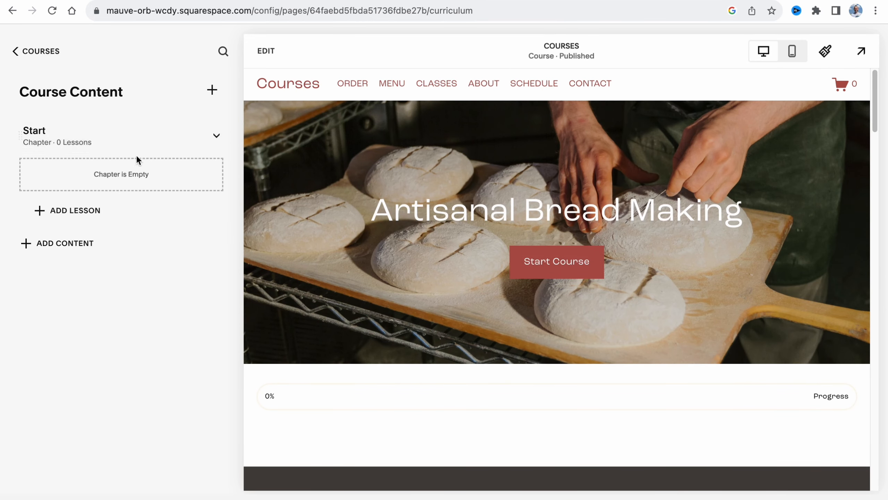
Add a second chapter titled "Middle" to the course content
click(213, 91)
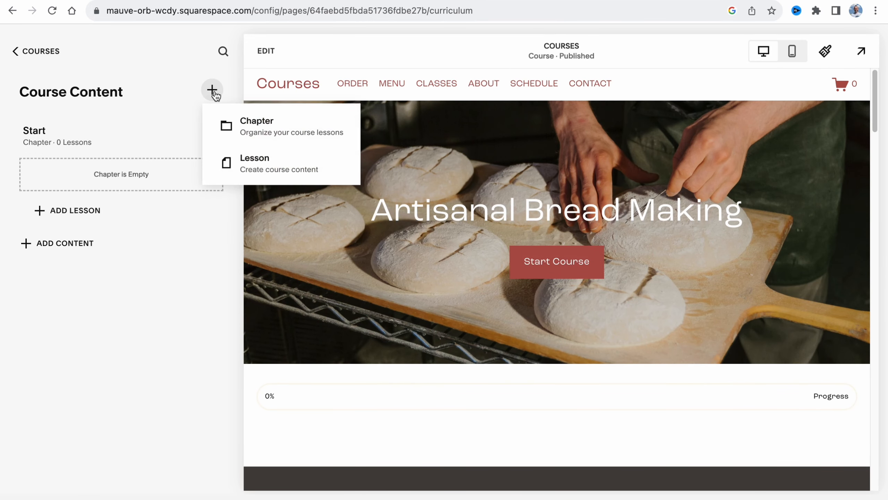
click(284, 127)
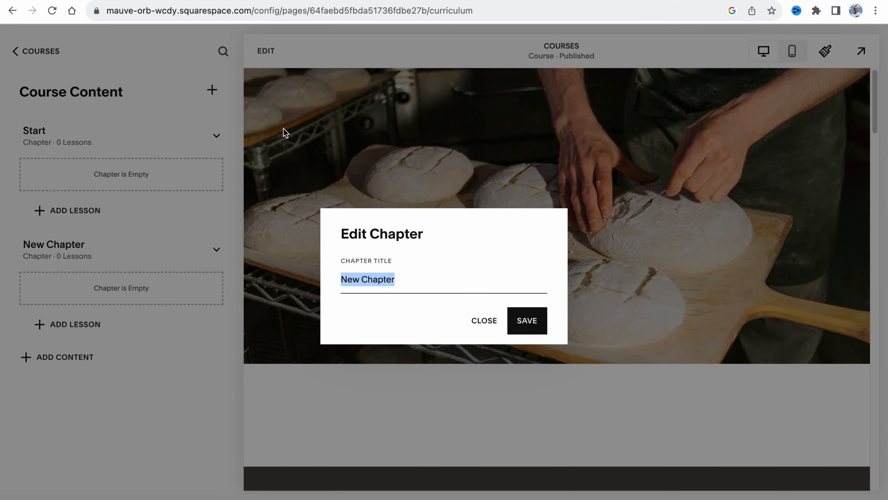
text(Middle)
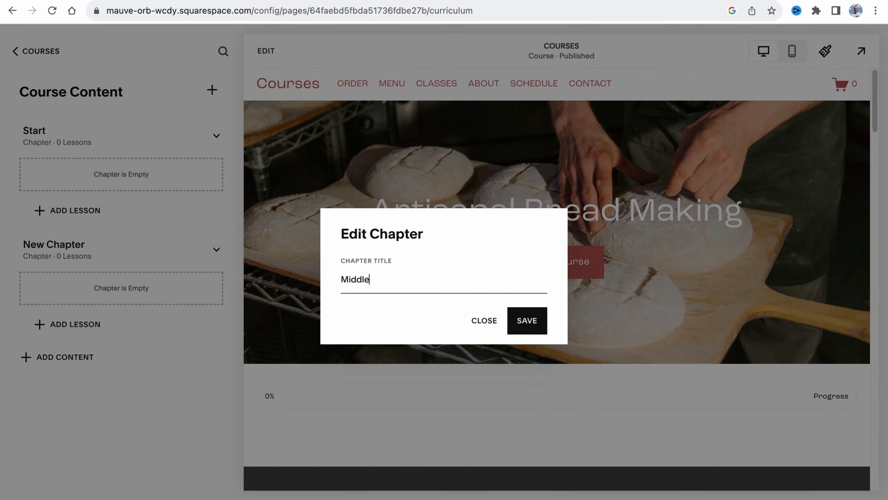
click(543, 323)
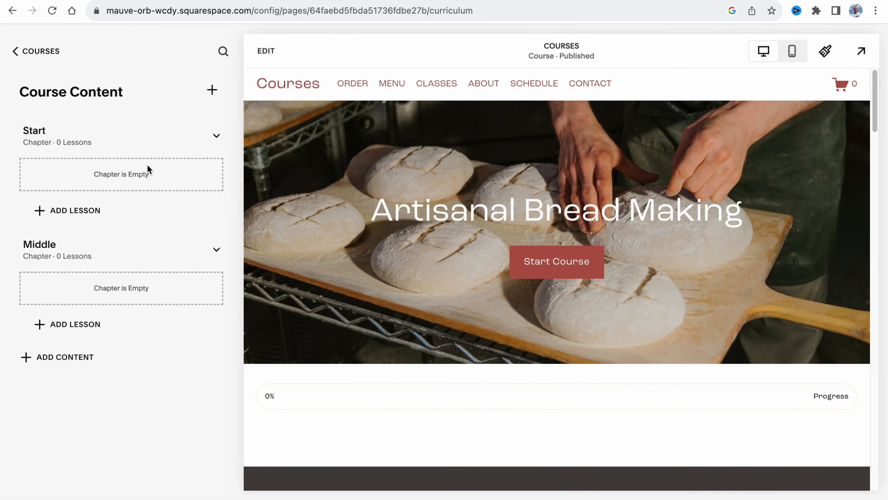
Add an untitled lesson to the Start chapter, review its general, video and status settings, and save it as a draft
click(55, 213)
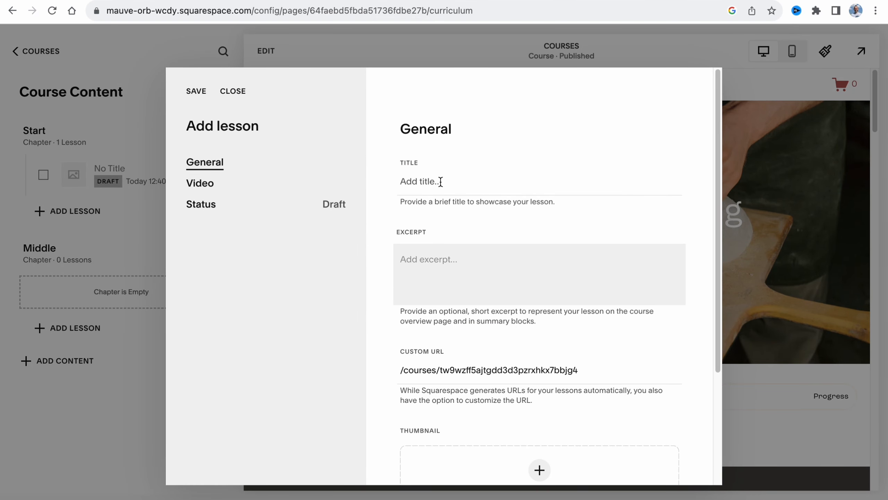
click(412, 173)
click(434, 256)
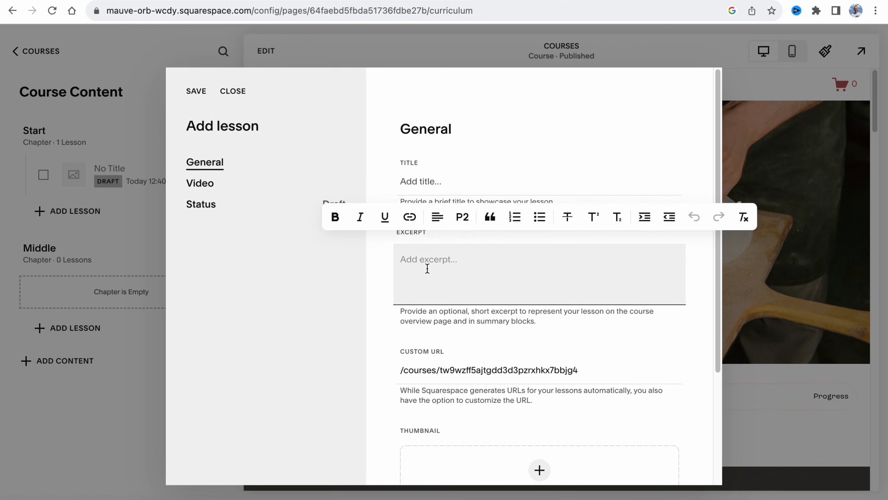
scroll(501, 263, down, 3)
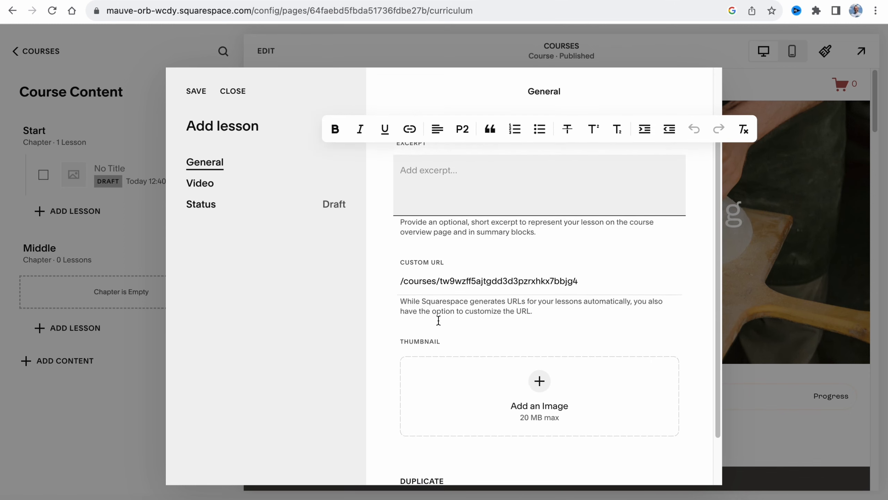
scroll(492, 370, down, 2)
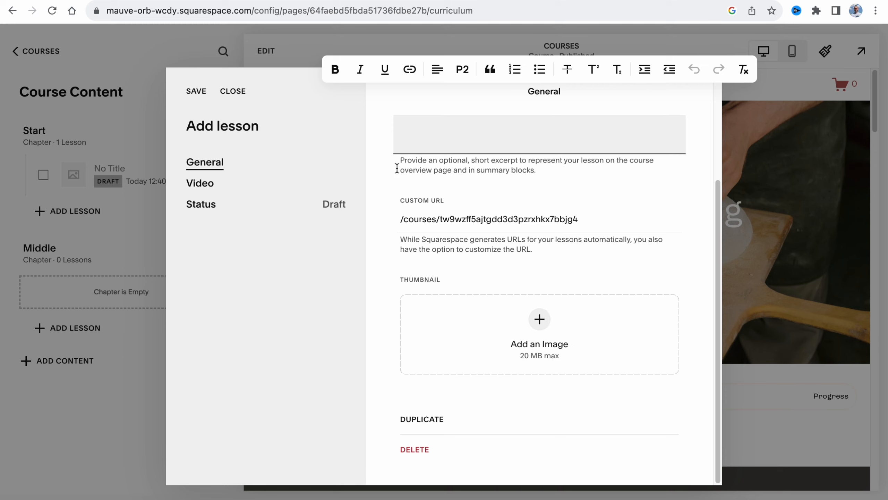
click(201, 186)
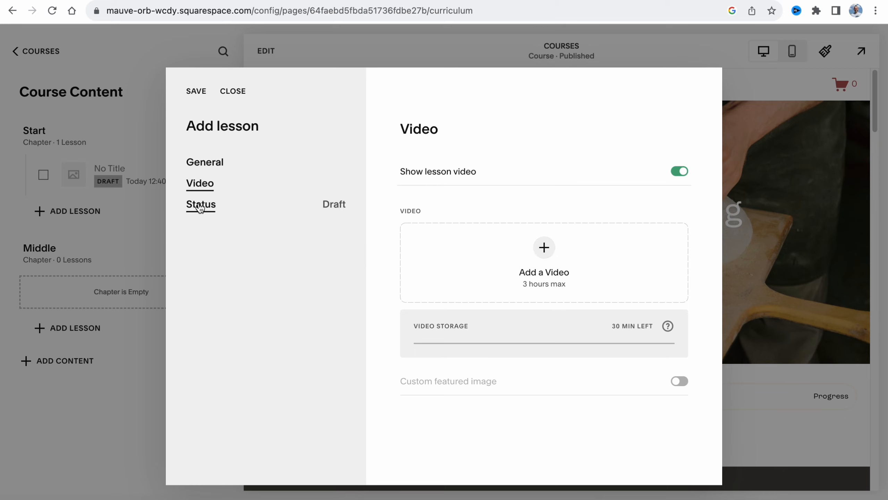
click(200, 205)
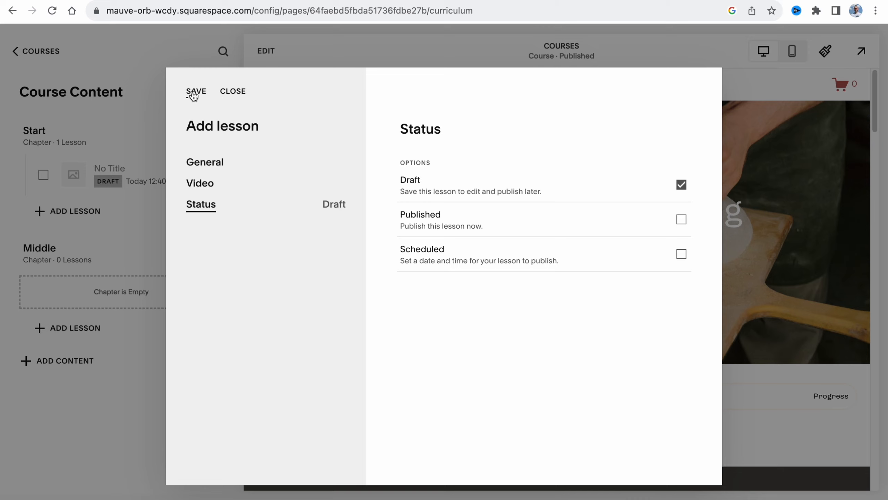
click(191, 91)
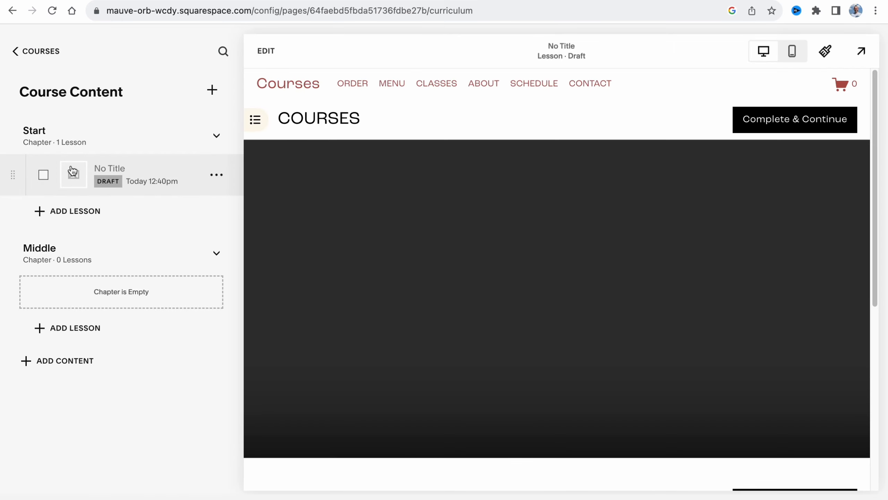
Look over the draft lesson's preview, return to the COURSES overview and read the introduction to its pricing plans
scroll(748, 294, down, 6)
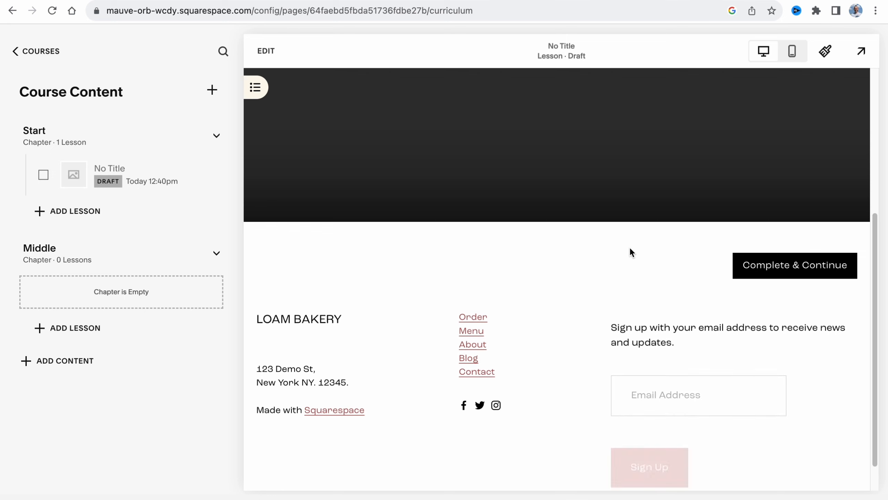
scroll(631, 252, up, 3)
scroll(630, 247, up, 5)
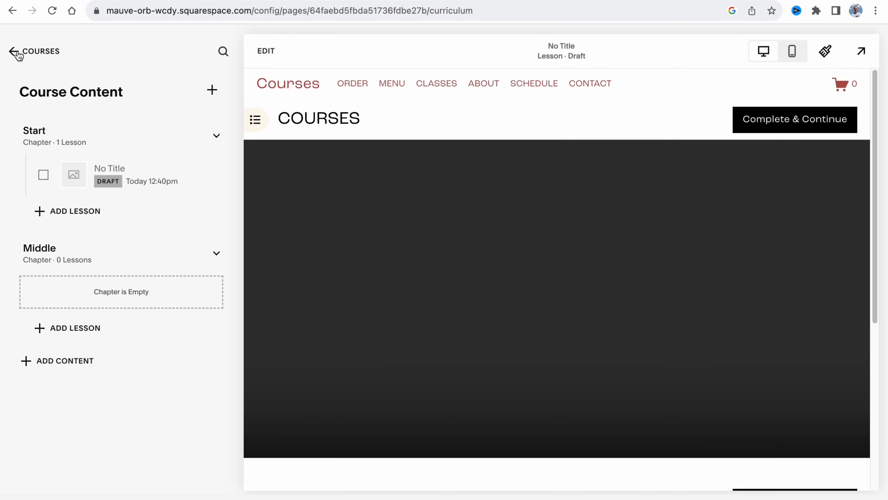
click(16, 52)
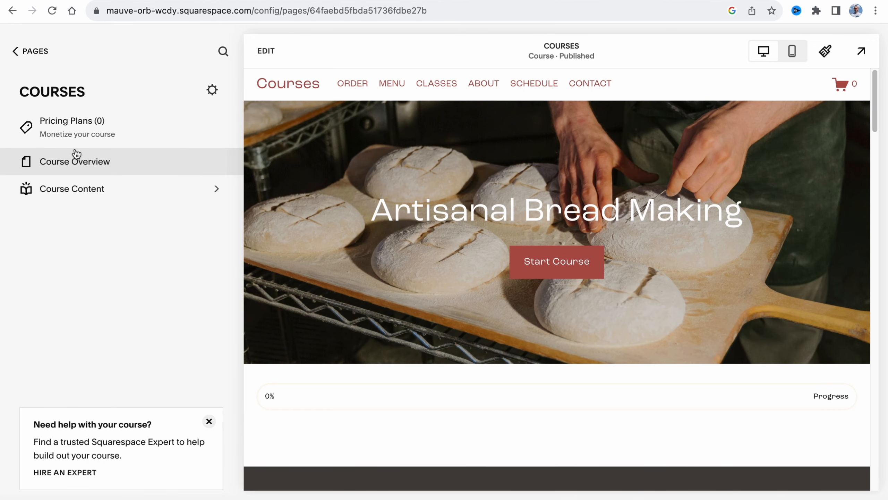
click(73, 132)
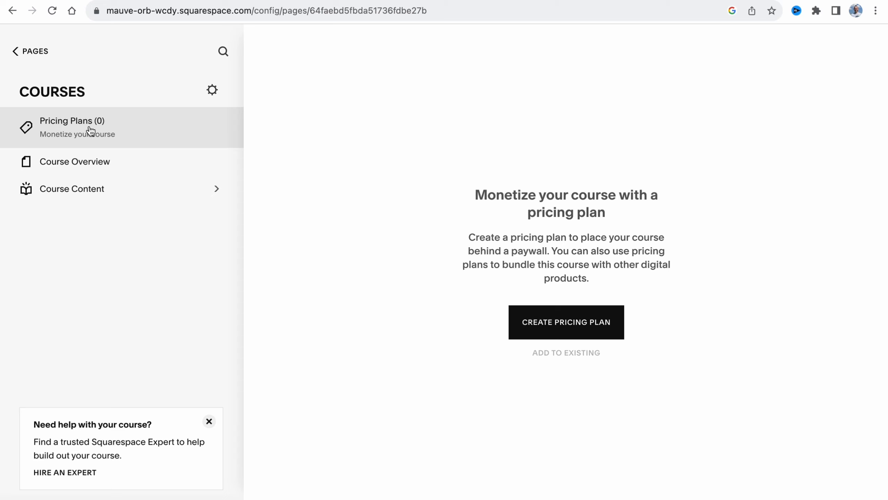
drag(476, 194, 656, 209)
drag(469, 237, 549, 247)
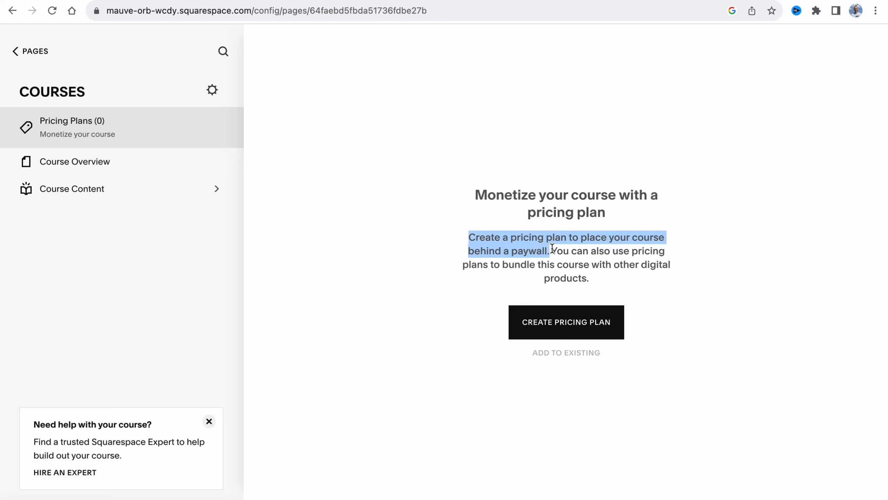
Start a pricing plan for the COURSES course and set its fixed amount to 12 payments
click(581, 325)
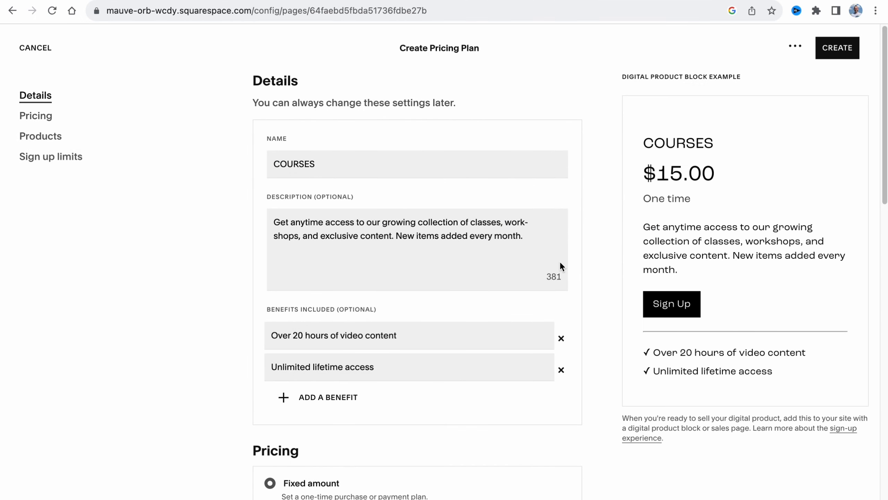
click(331, 164)
click(272, 224)
scroll(411, 290, down, 3)
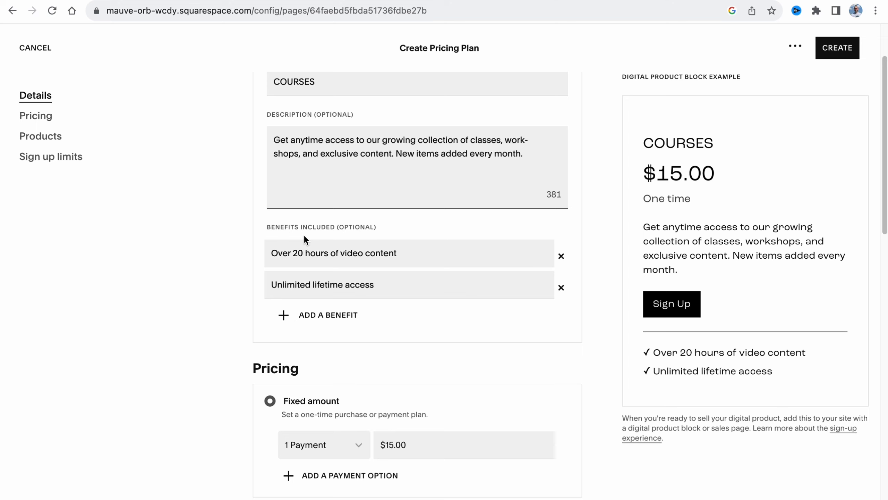
scroll(351, 270, down, 5)
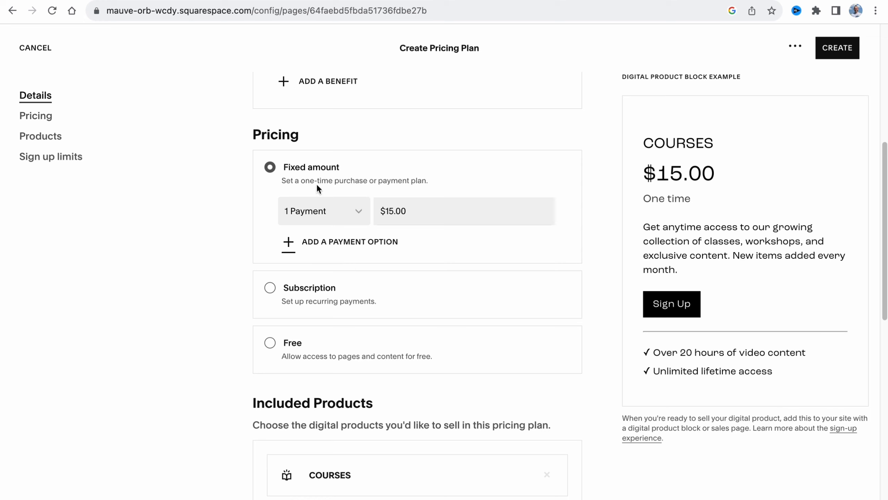
scroll(300, 152, down, 1)
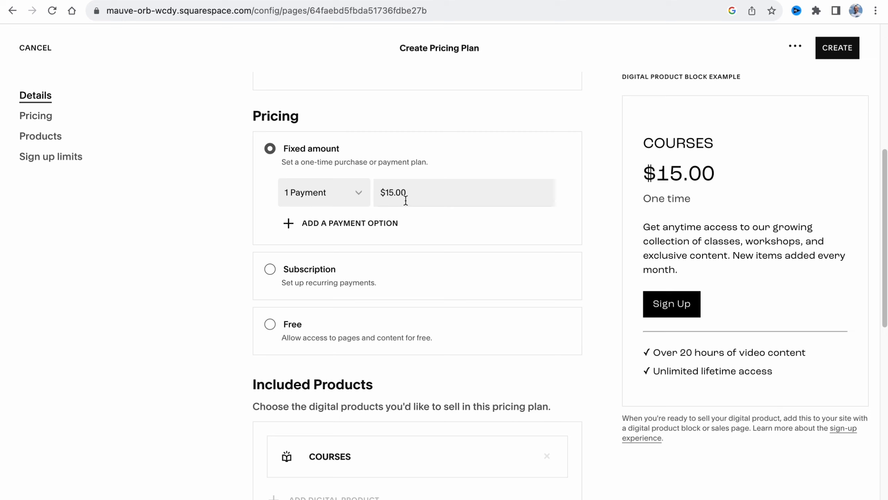
click(359, 203)
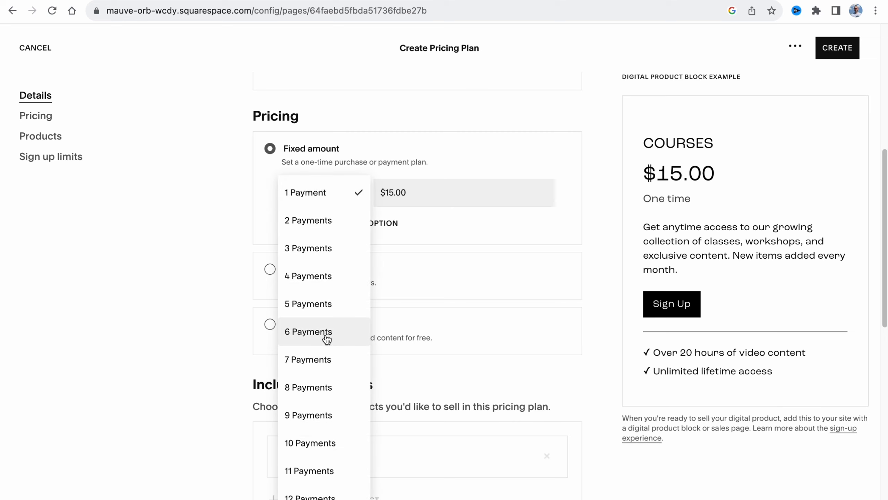
click(323, 495)
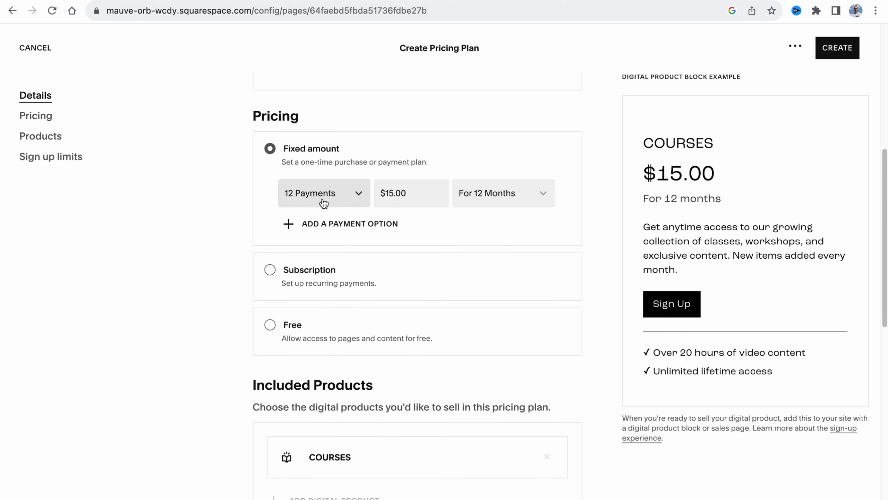
Switch the plan's pricing to a subscription that repeats every 1 week
click(270, 269)
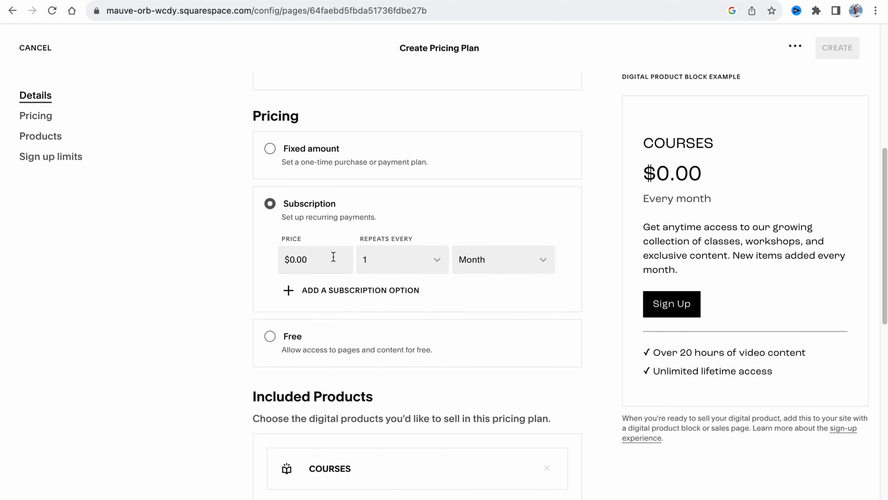
click(292, 260)
click(442, 262)
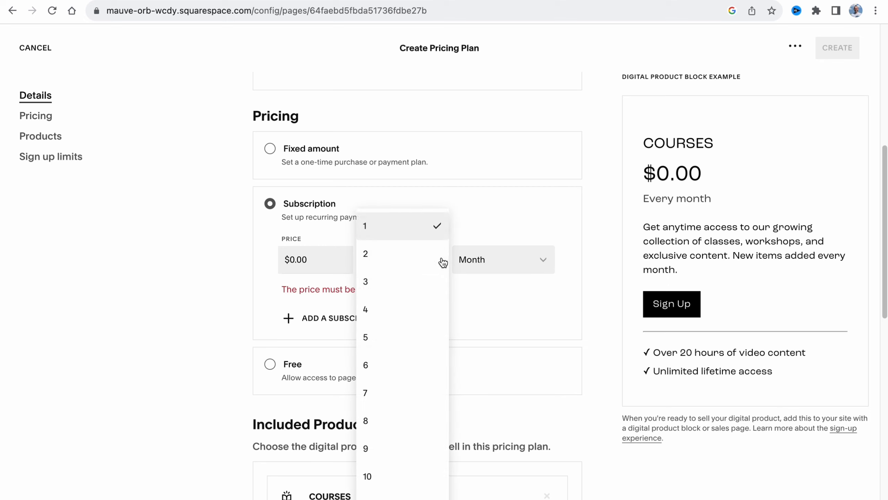
click(402, 254)
click(499, 262)
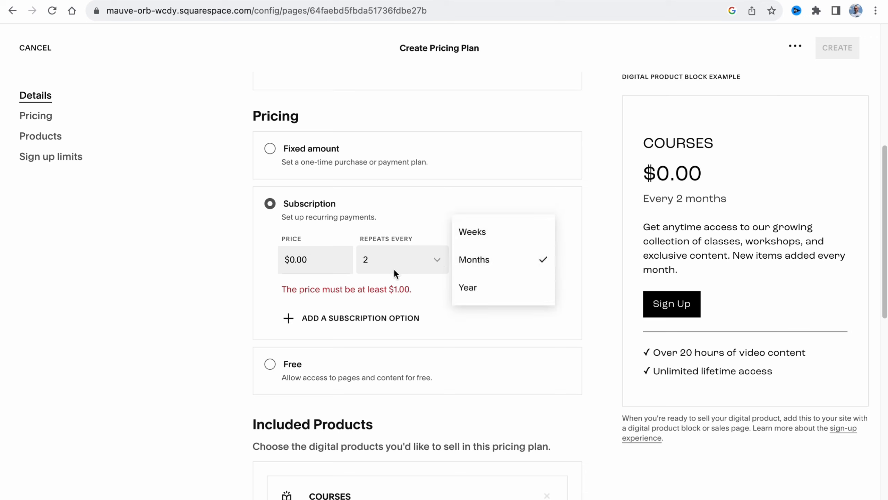
click(396, 261)
click(401, 226)
click(505, 265)
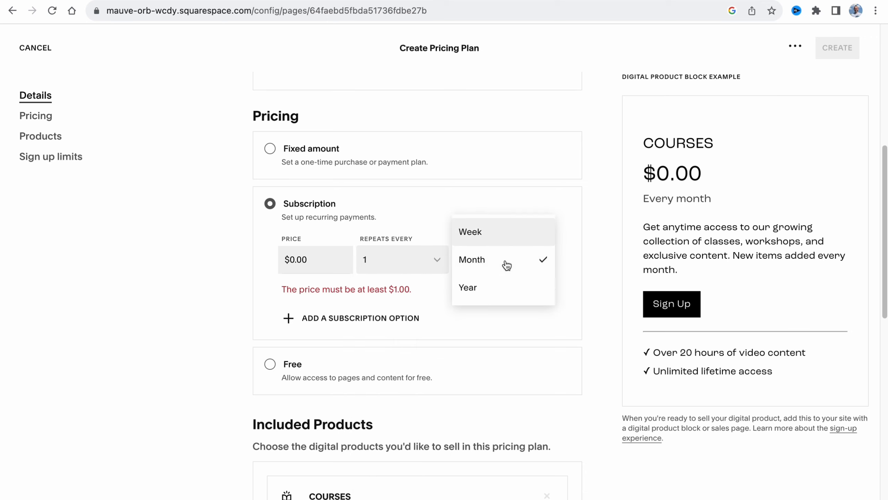
click(497, 241)
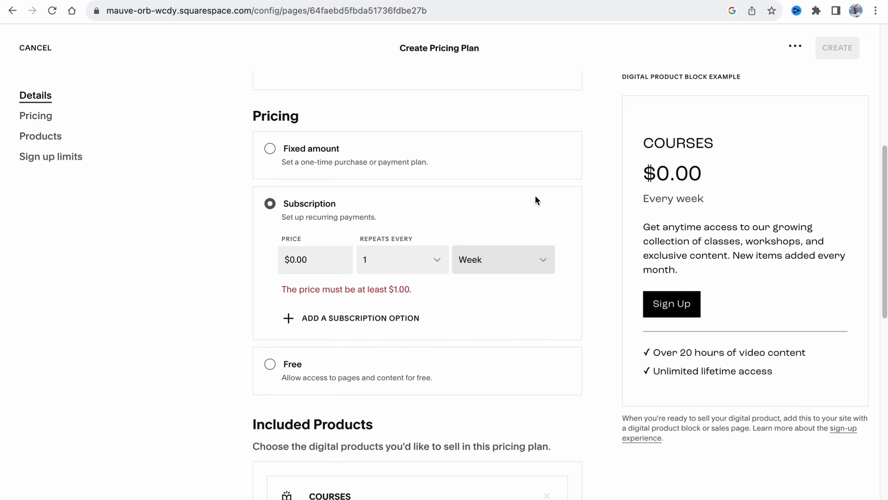
Review the plan's free pricing option, included products and optional sign-up limits
scroll(535, 200, down, 5)
scroll(523, 202, up, 3)
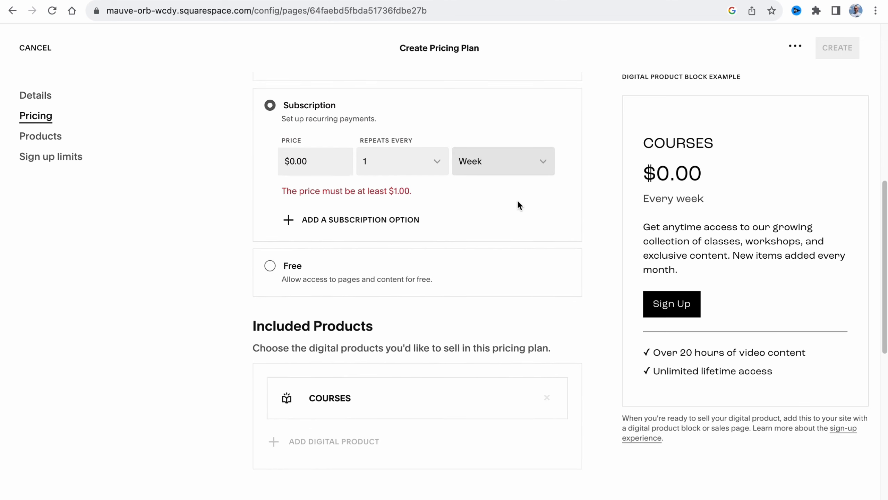
drag(282, 279, 431, 283)
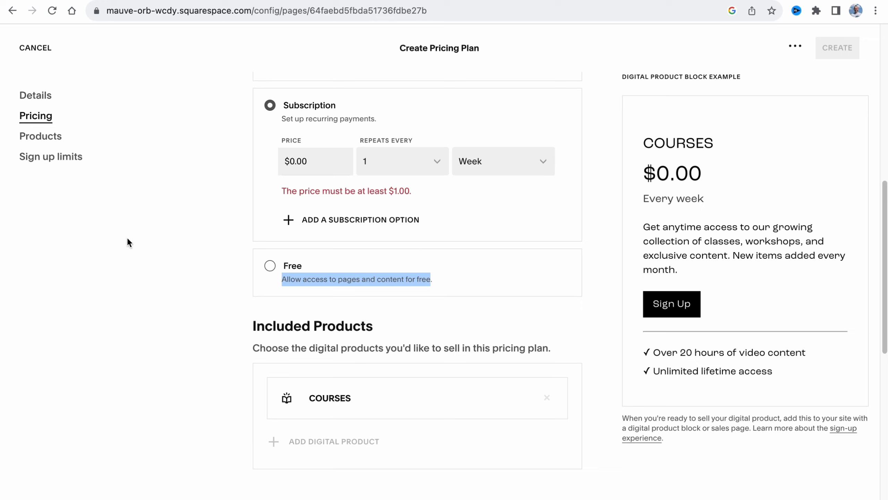
click(31, 144)
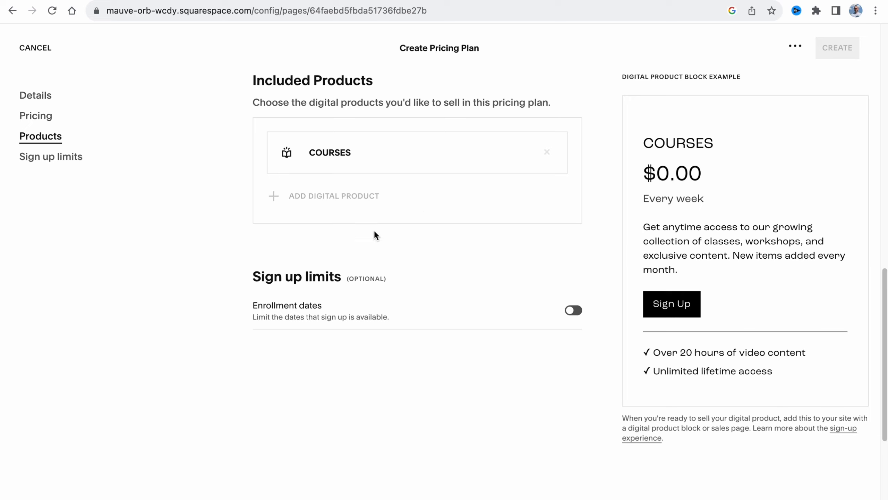
drag(239, 279, 402, 282)
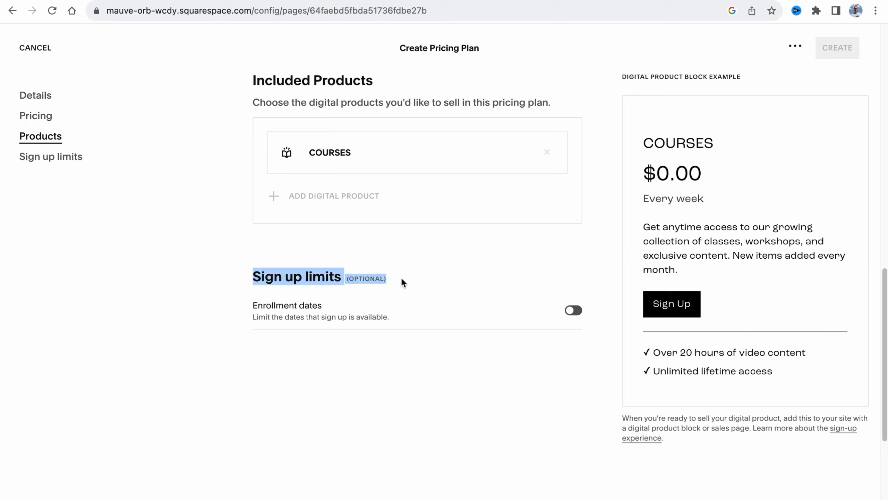
click(263, 345)
scroll(470, 345, up, 20)
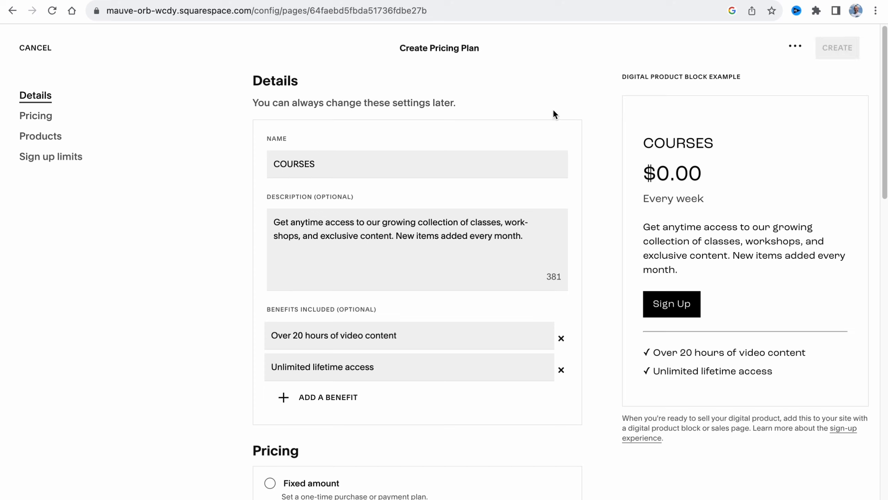
Cancel creating the pricing plan and discard its changes
click(33, 47)
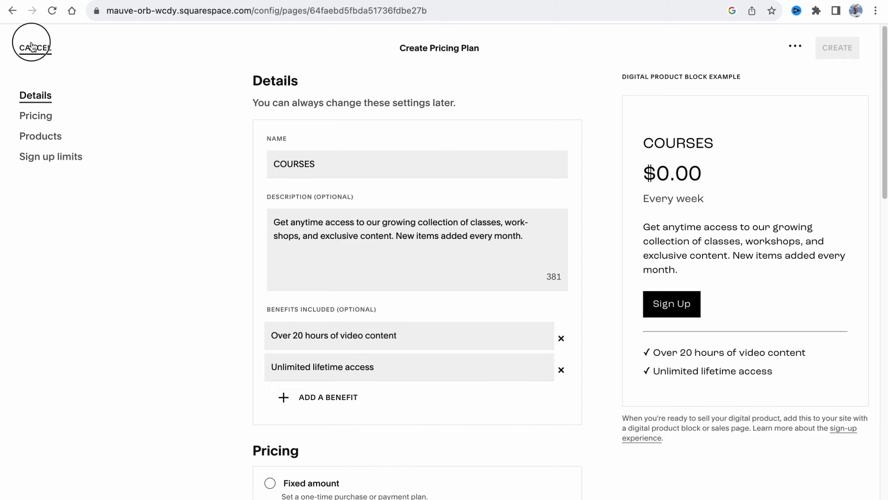
click(463, 300)
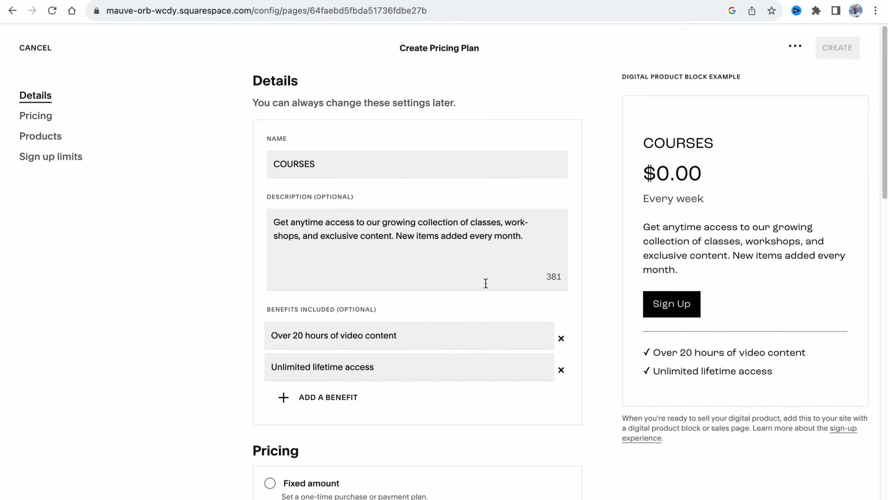
click(35, 48)
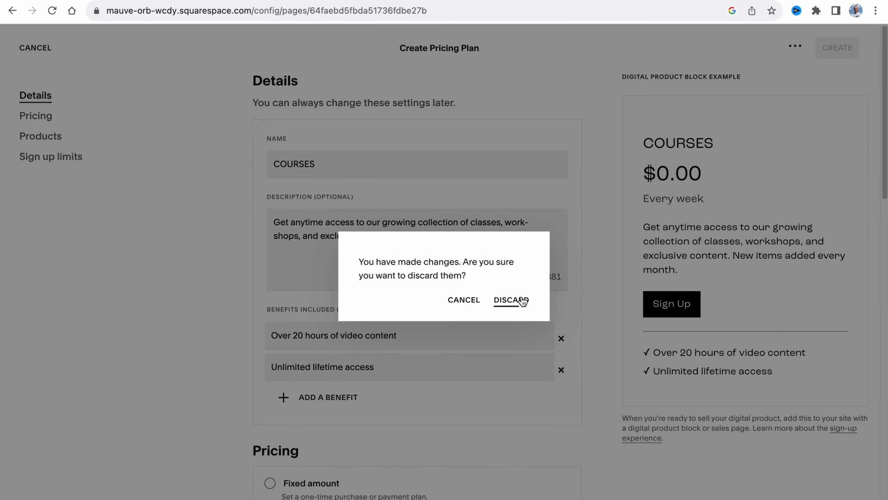
click(520, 299)
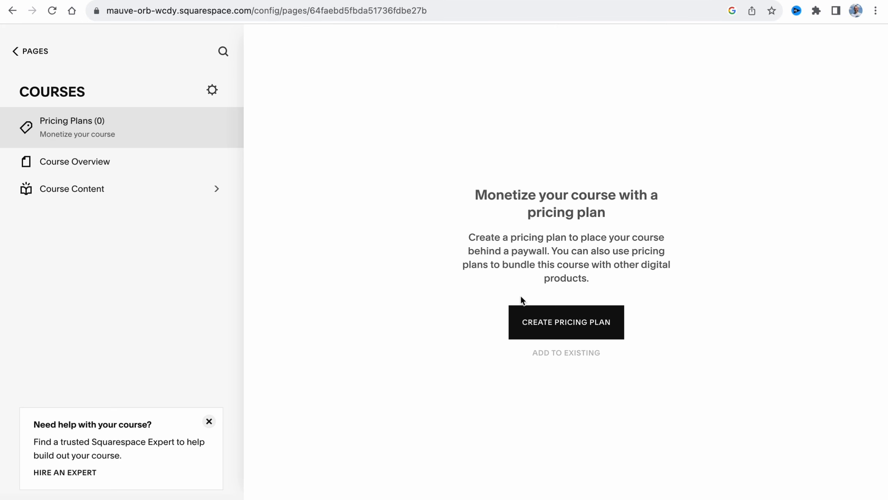
Leave the course pages and open the payment processor settings from the Commerce store setup
click(16, 51)
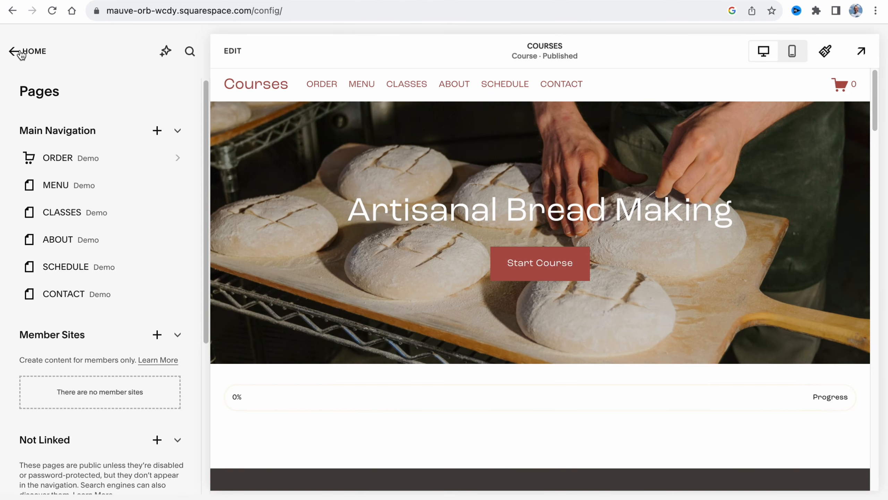
click(20, 53)
click(78, 151)
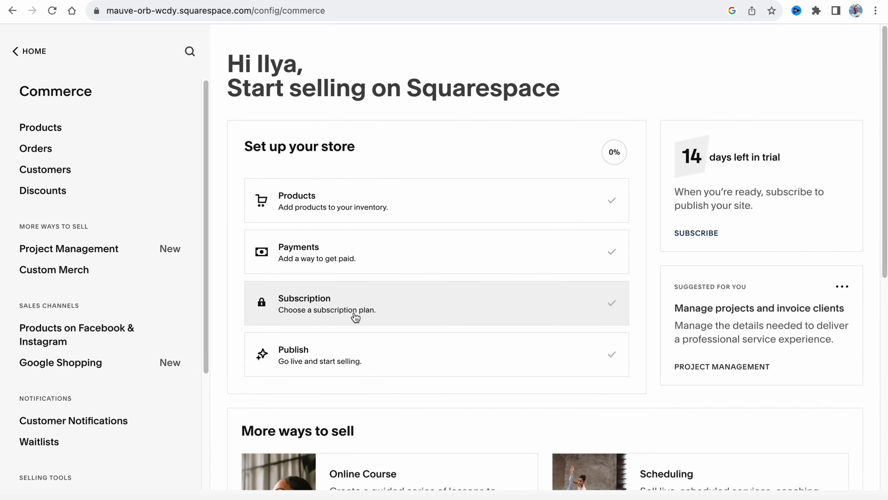
click(326, 254)
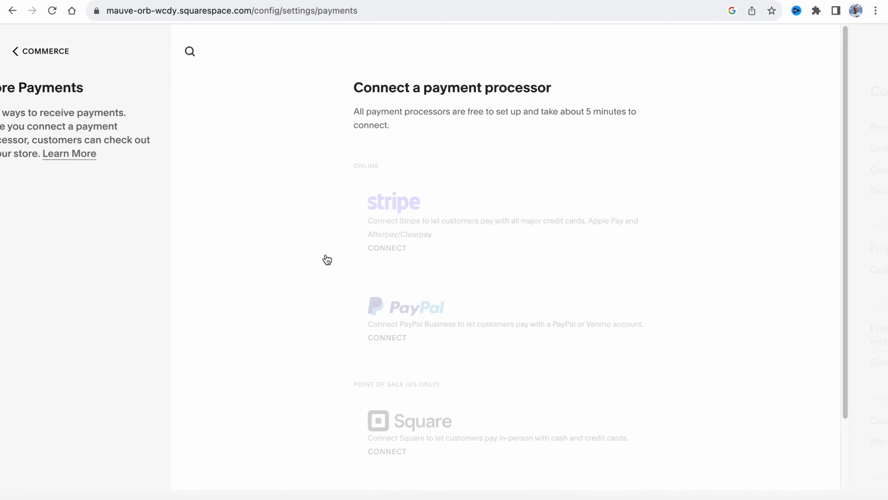
Review the online and point-of-sale payment processors and the store currency setting, then return to the Commerce overview
scroll(448, 224, down, 2)
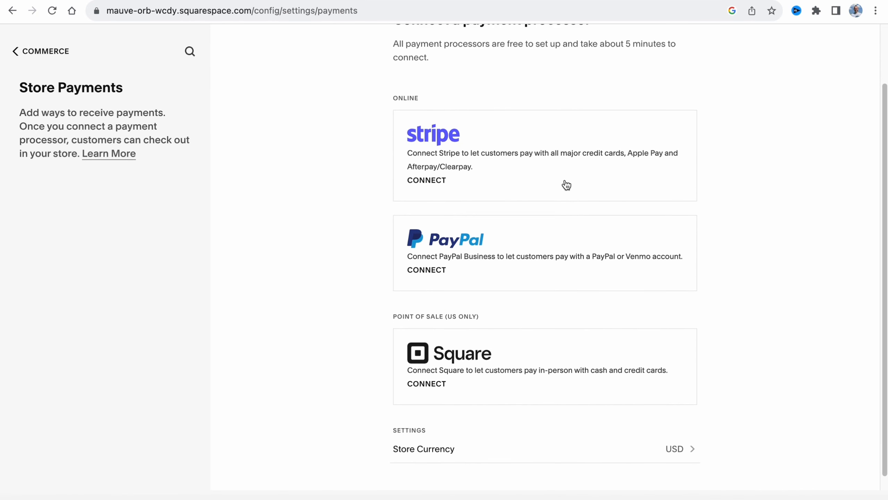
scroll(496, 303, down, 1)
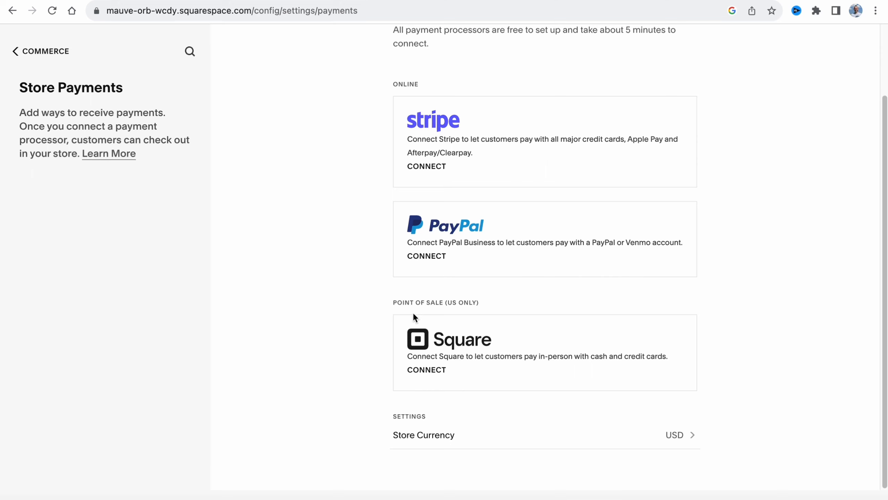
scroll(413, 281, up, 3)
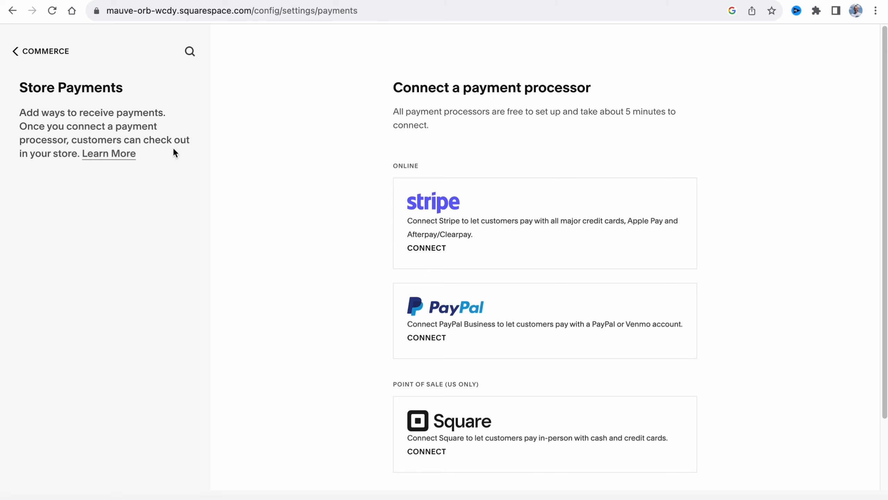
click(12, 10)
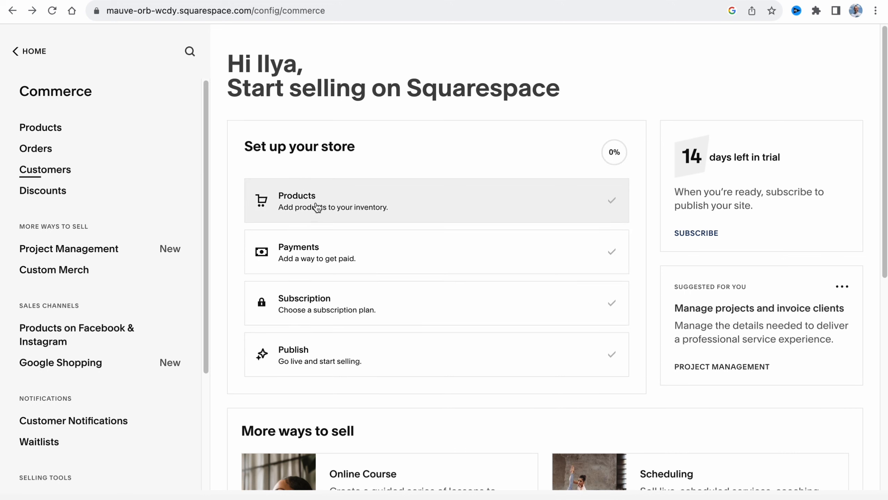
Add a new Course product from the Artisanal Bread Making template, keeping its name, and open its course overview
click(41, 128)
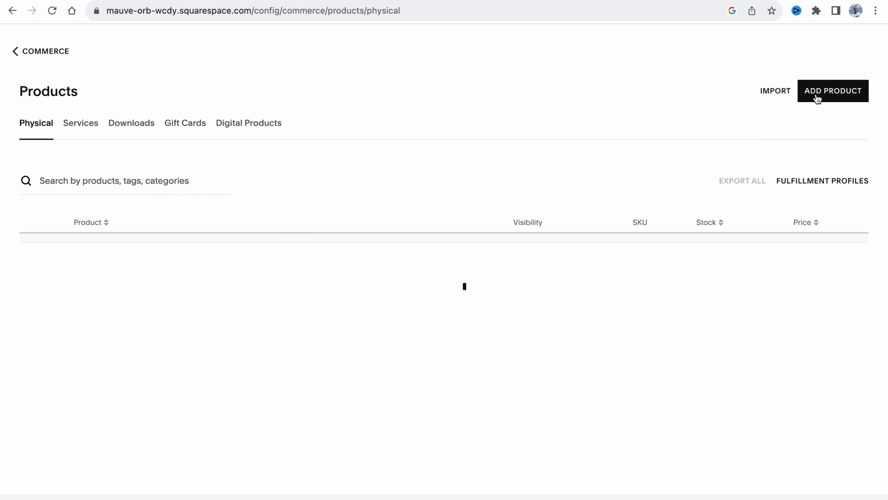
click(828, 92)
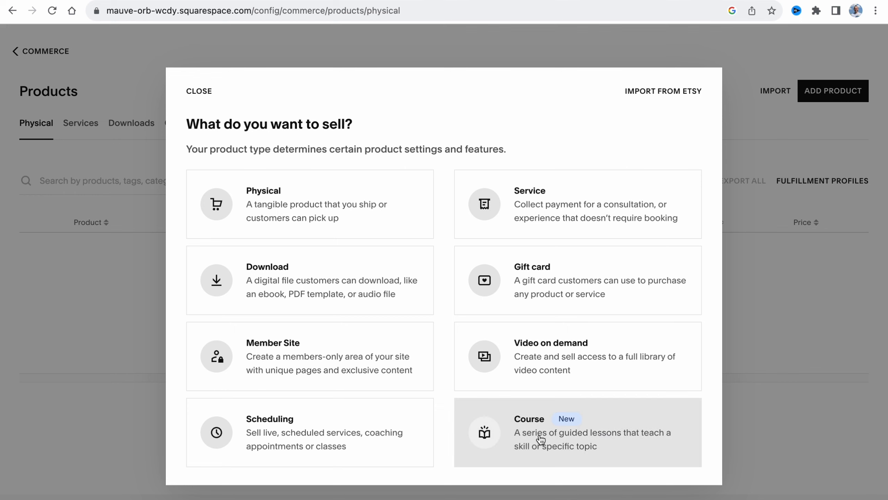
click(540, 439)
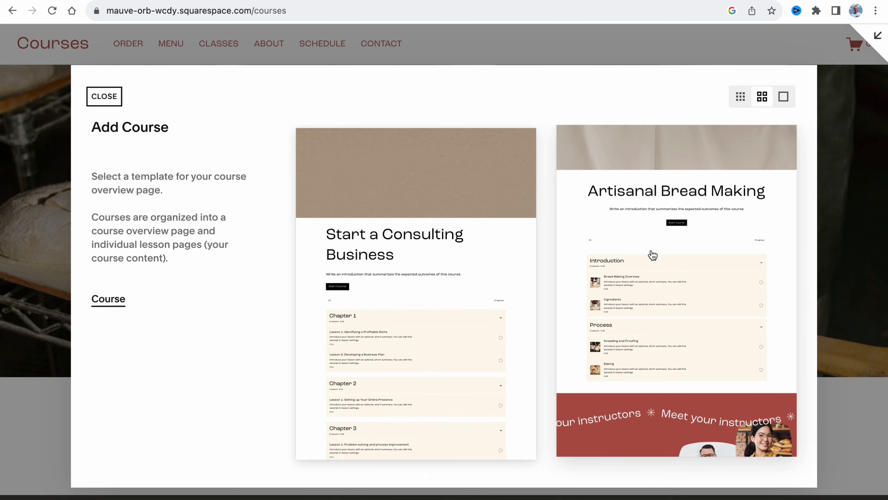
click(653, 255)
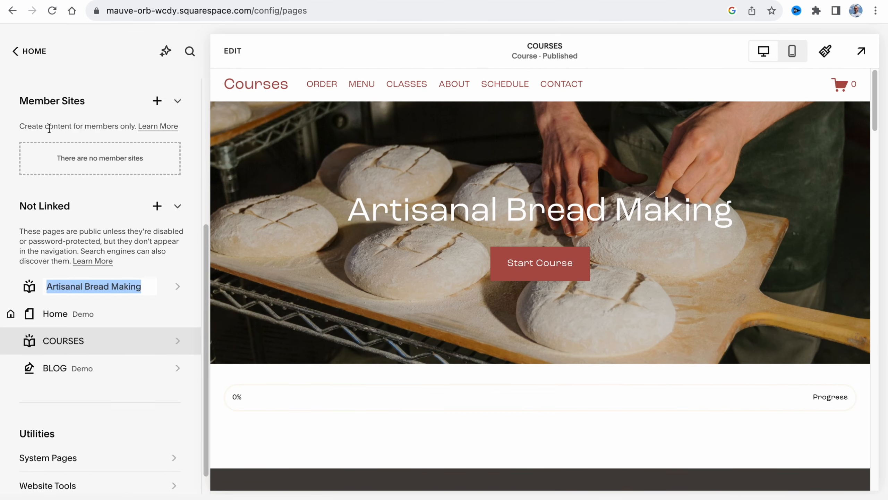
click(74, 339)
click(75, 341)
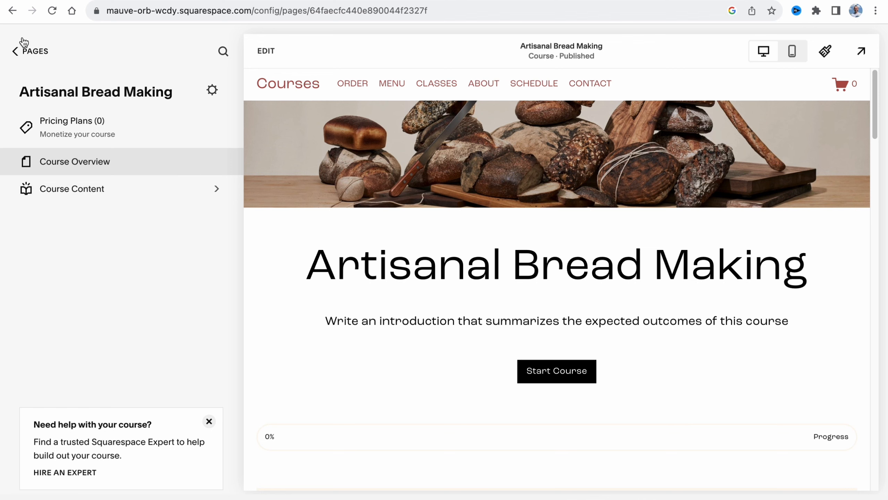
Leave the course pages, view the Sales and Sales by Product analytics, and return to the site's home
click(25, 52)
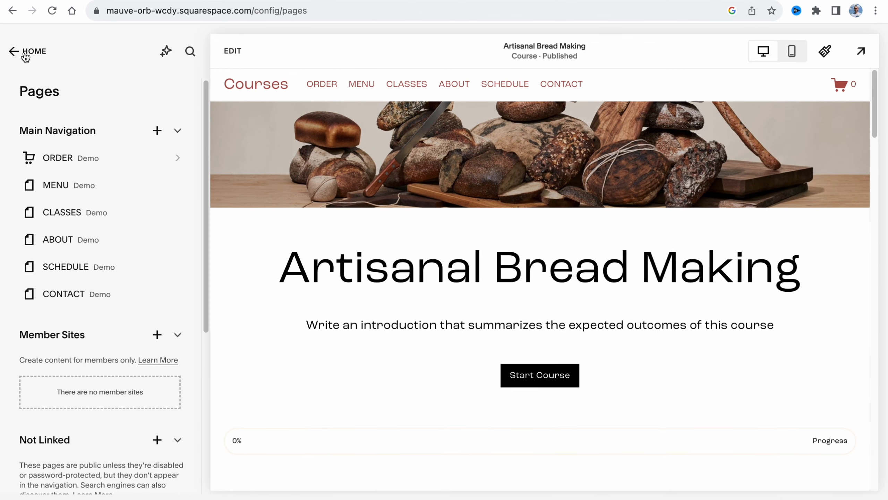
click(26, 55)
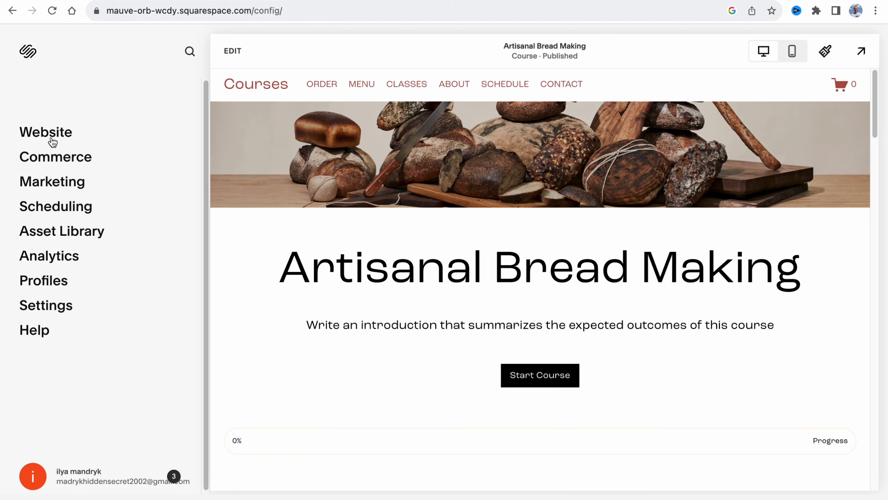
click(62, 257)
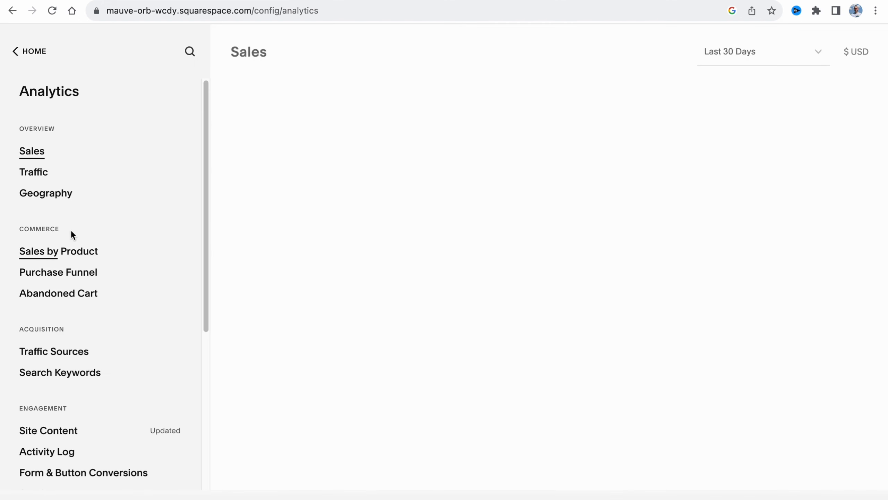
click(60, 252)
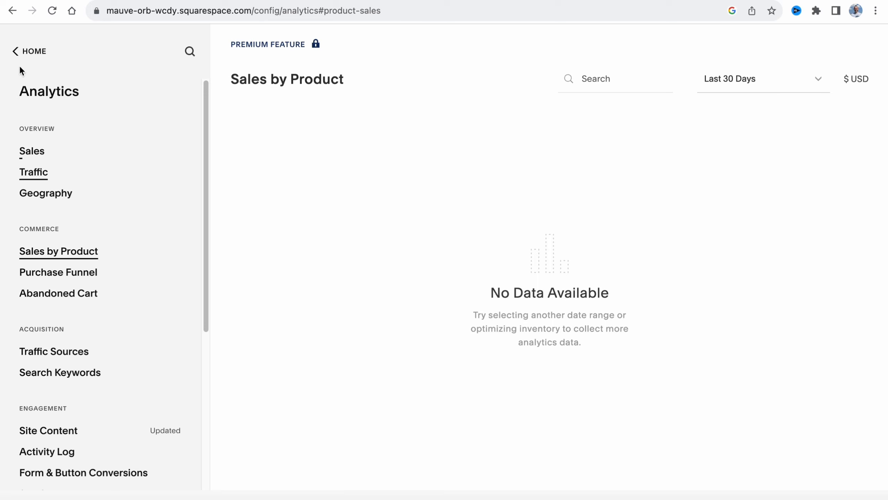
click(20, 53)
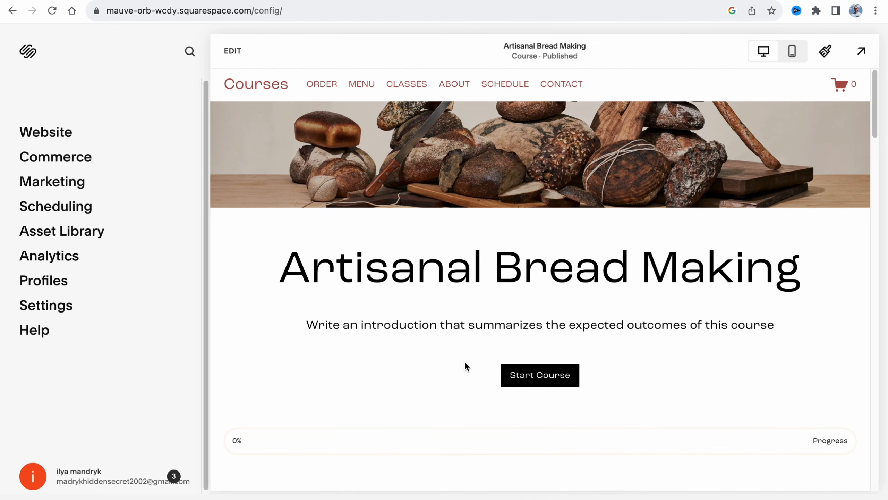